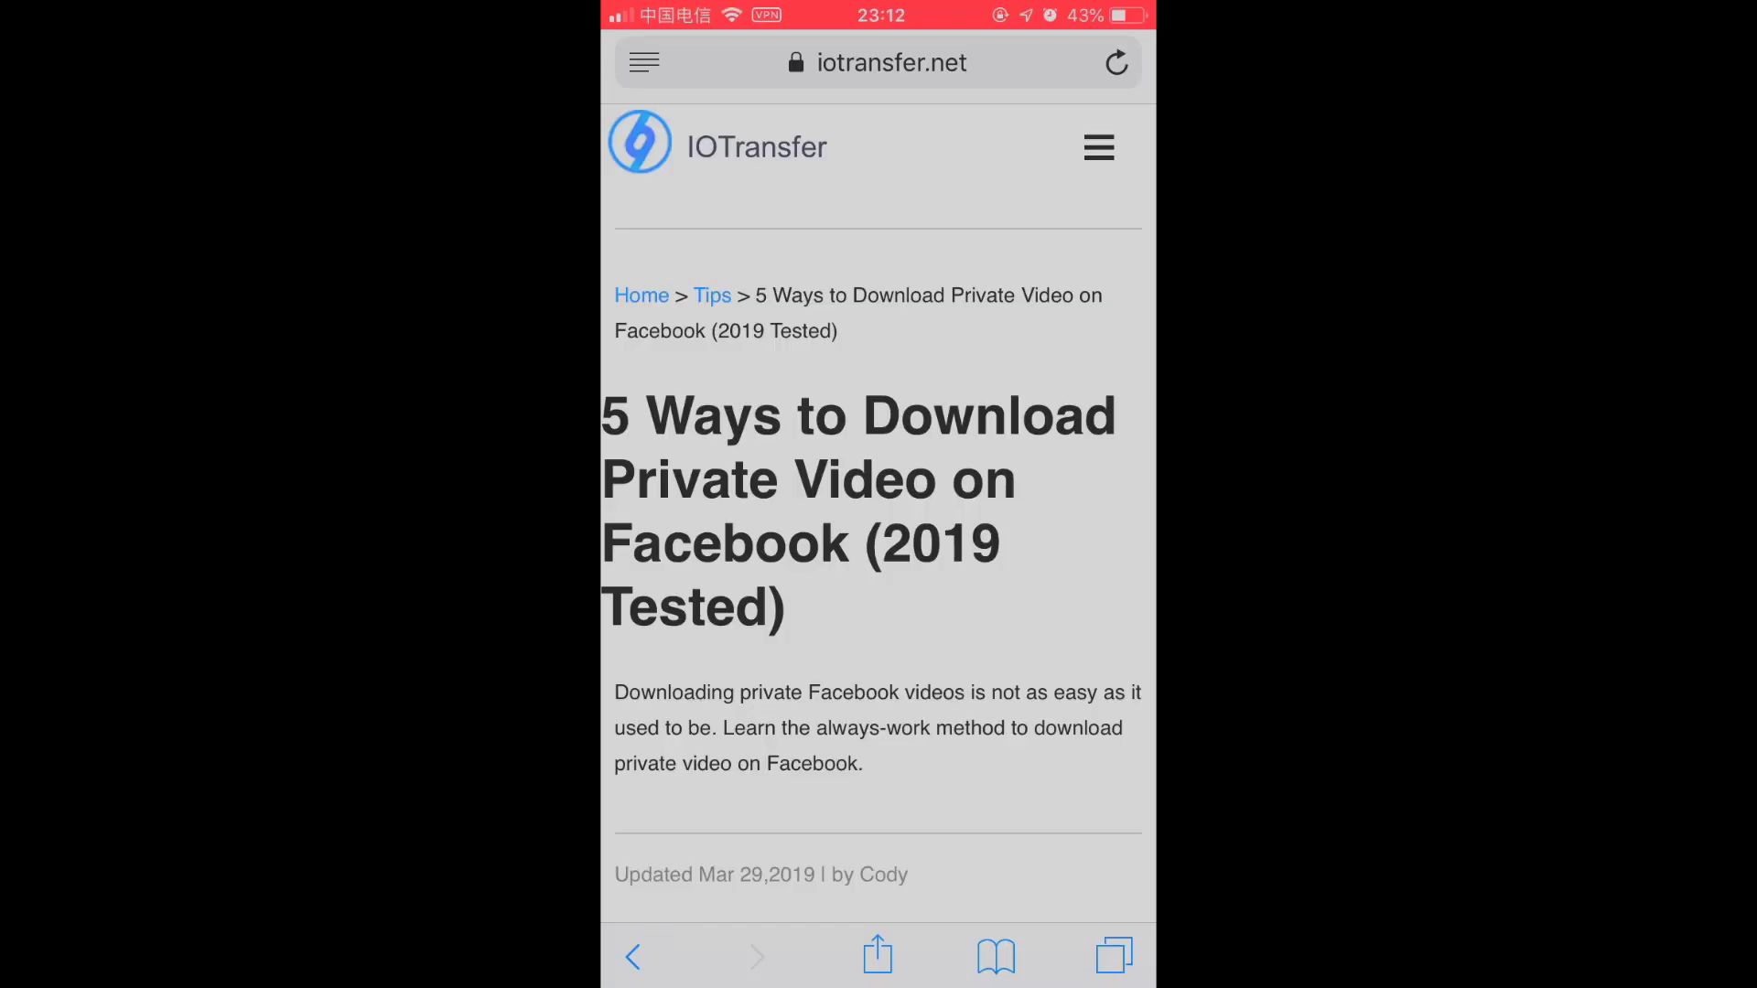
pyautogui.scroll(-1, 879, 549)
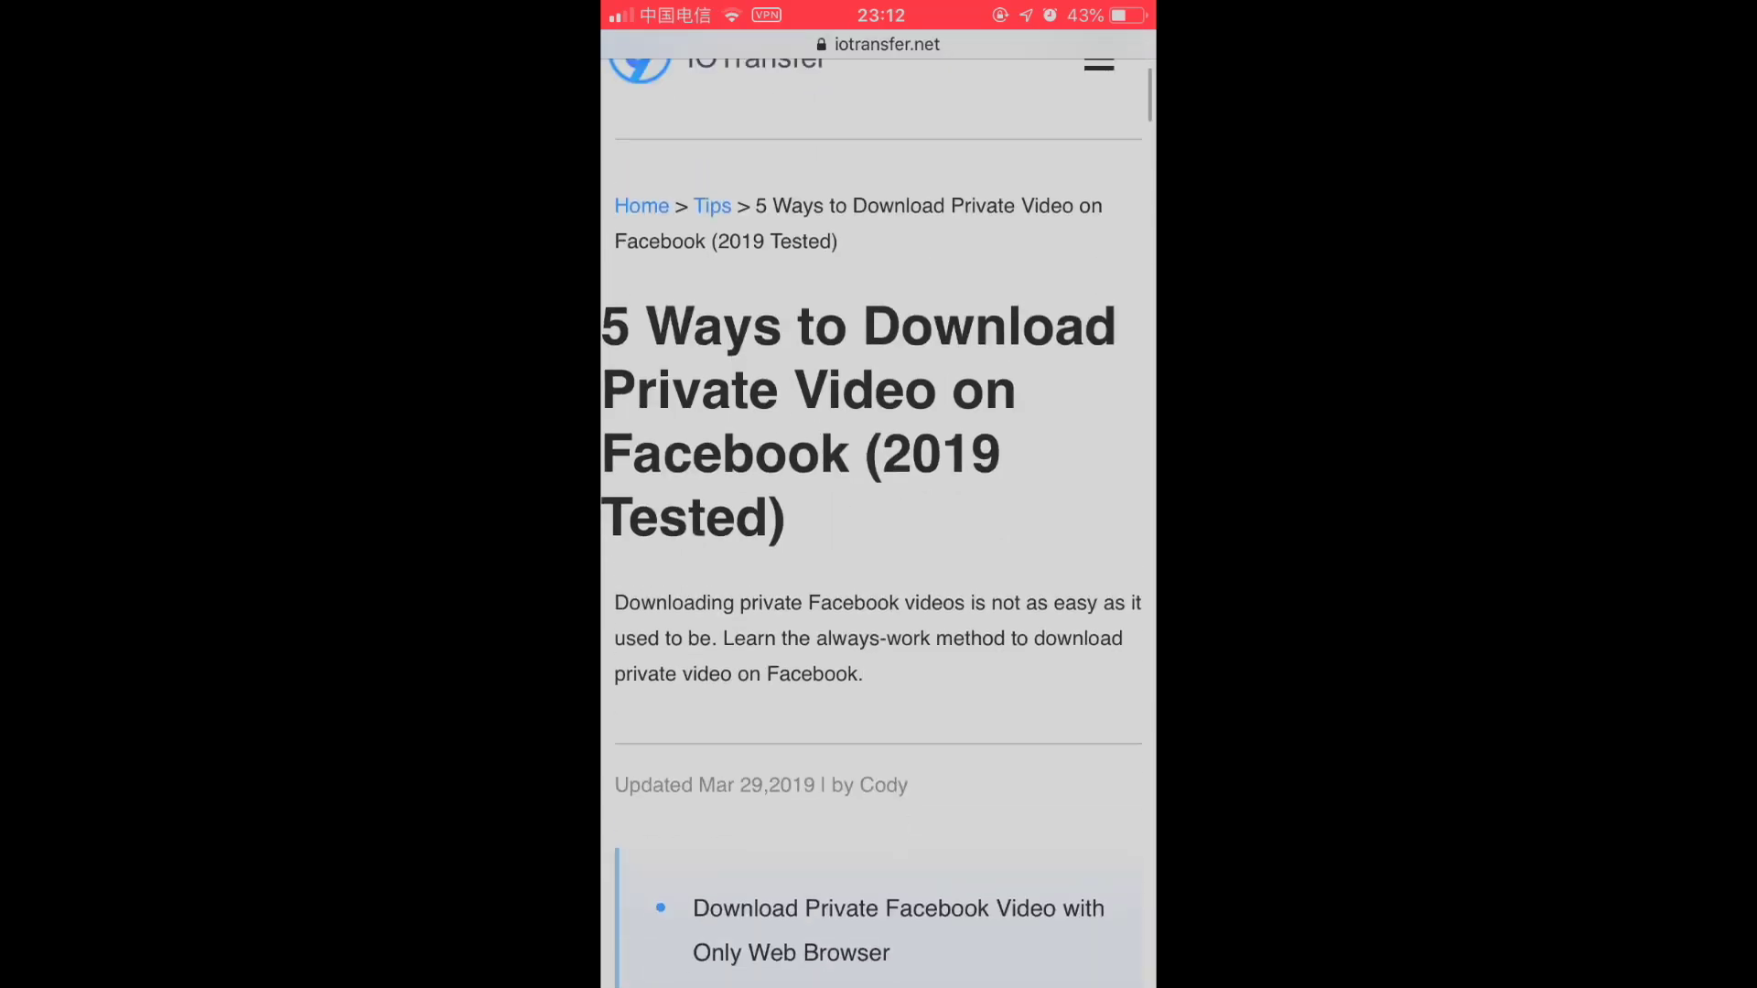
pyautogui.scroll(1, 878, 549)
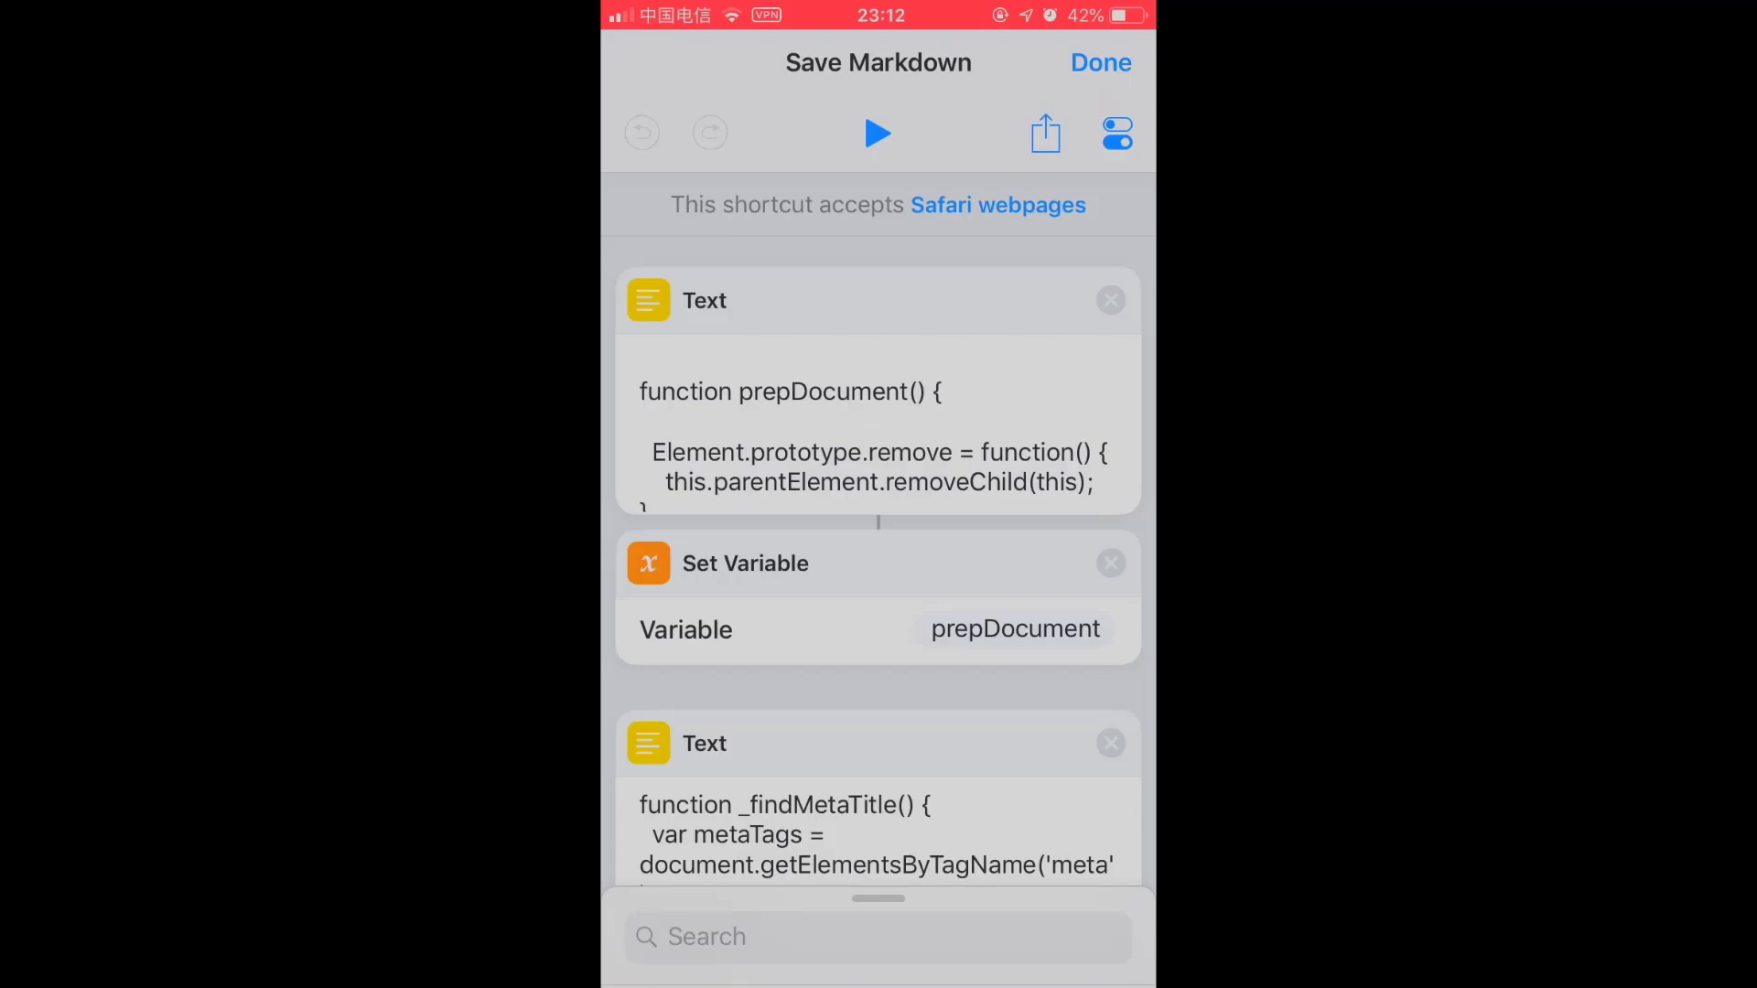
pyautogui.scroll(-3, 880, 550)
pyautogui.scroll(-3, 879, 549)
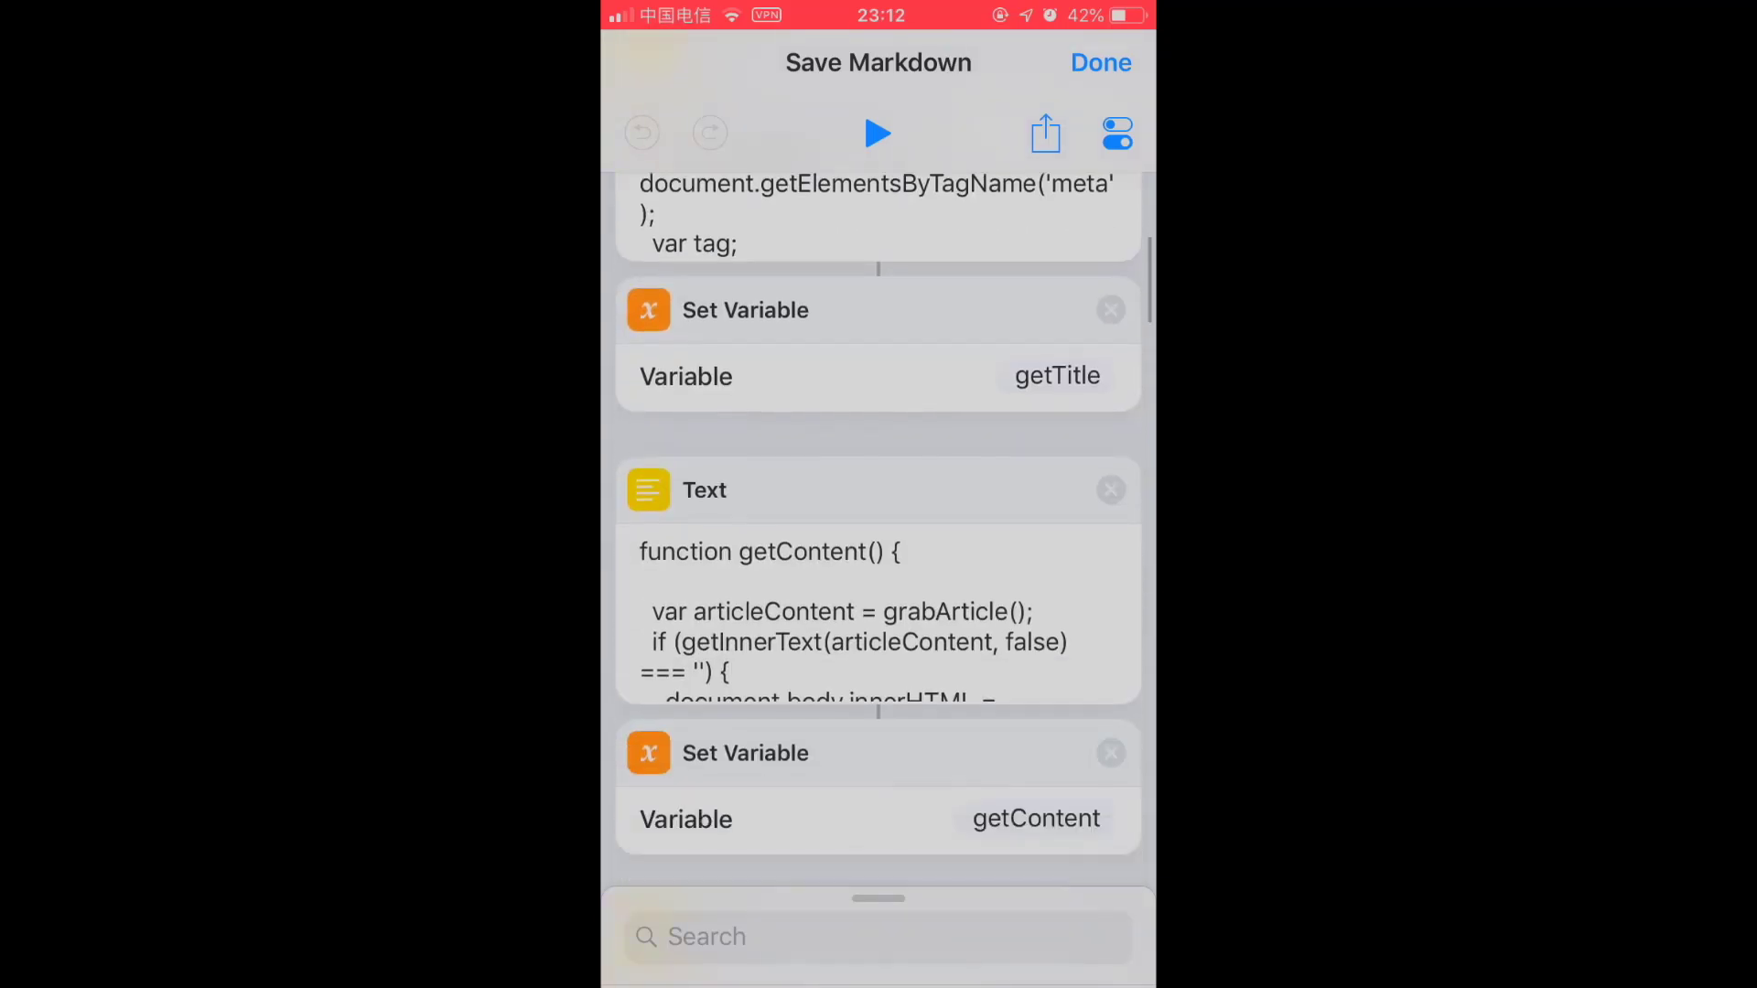
pyautogui.scroll(-3, 879, 549)
pyautogui.scroll(-3, 879, 550)
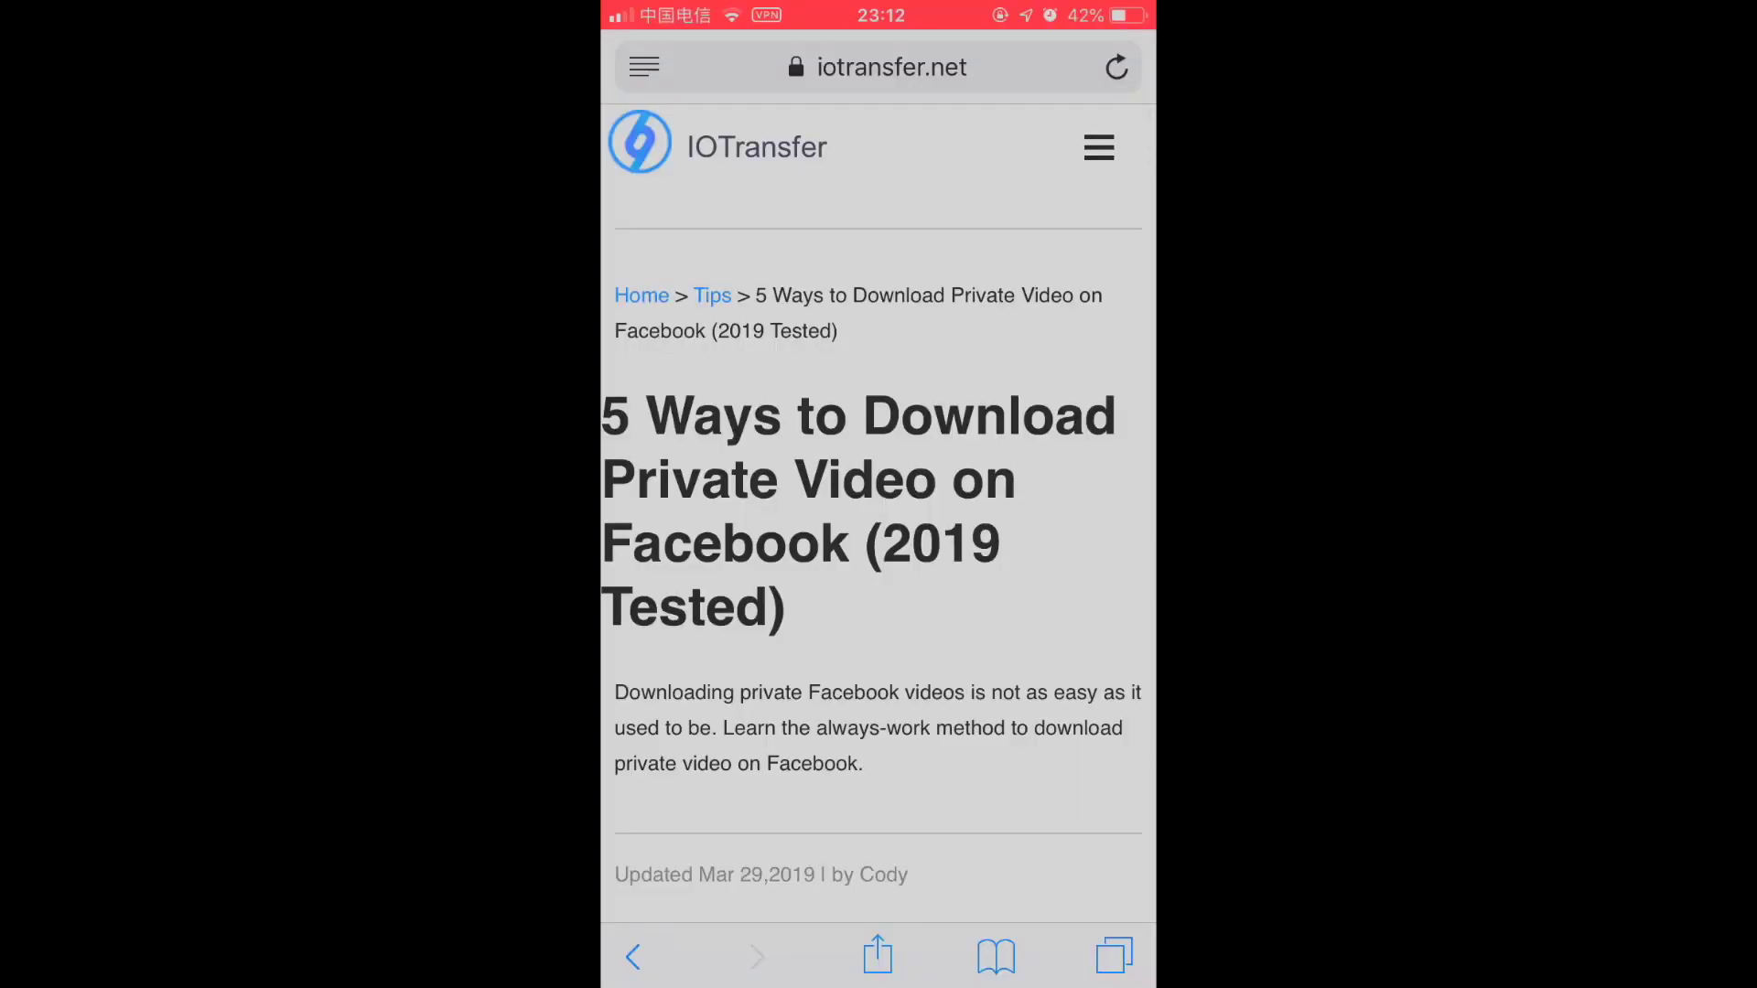
pyautogui.scroll(2, 878, 549)
# Run Save Markdown from Safari's share sheet and allow it to access iotransfer.net.
pyautogui.click(877, 957)
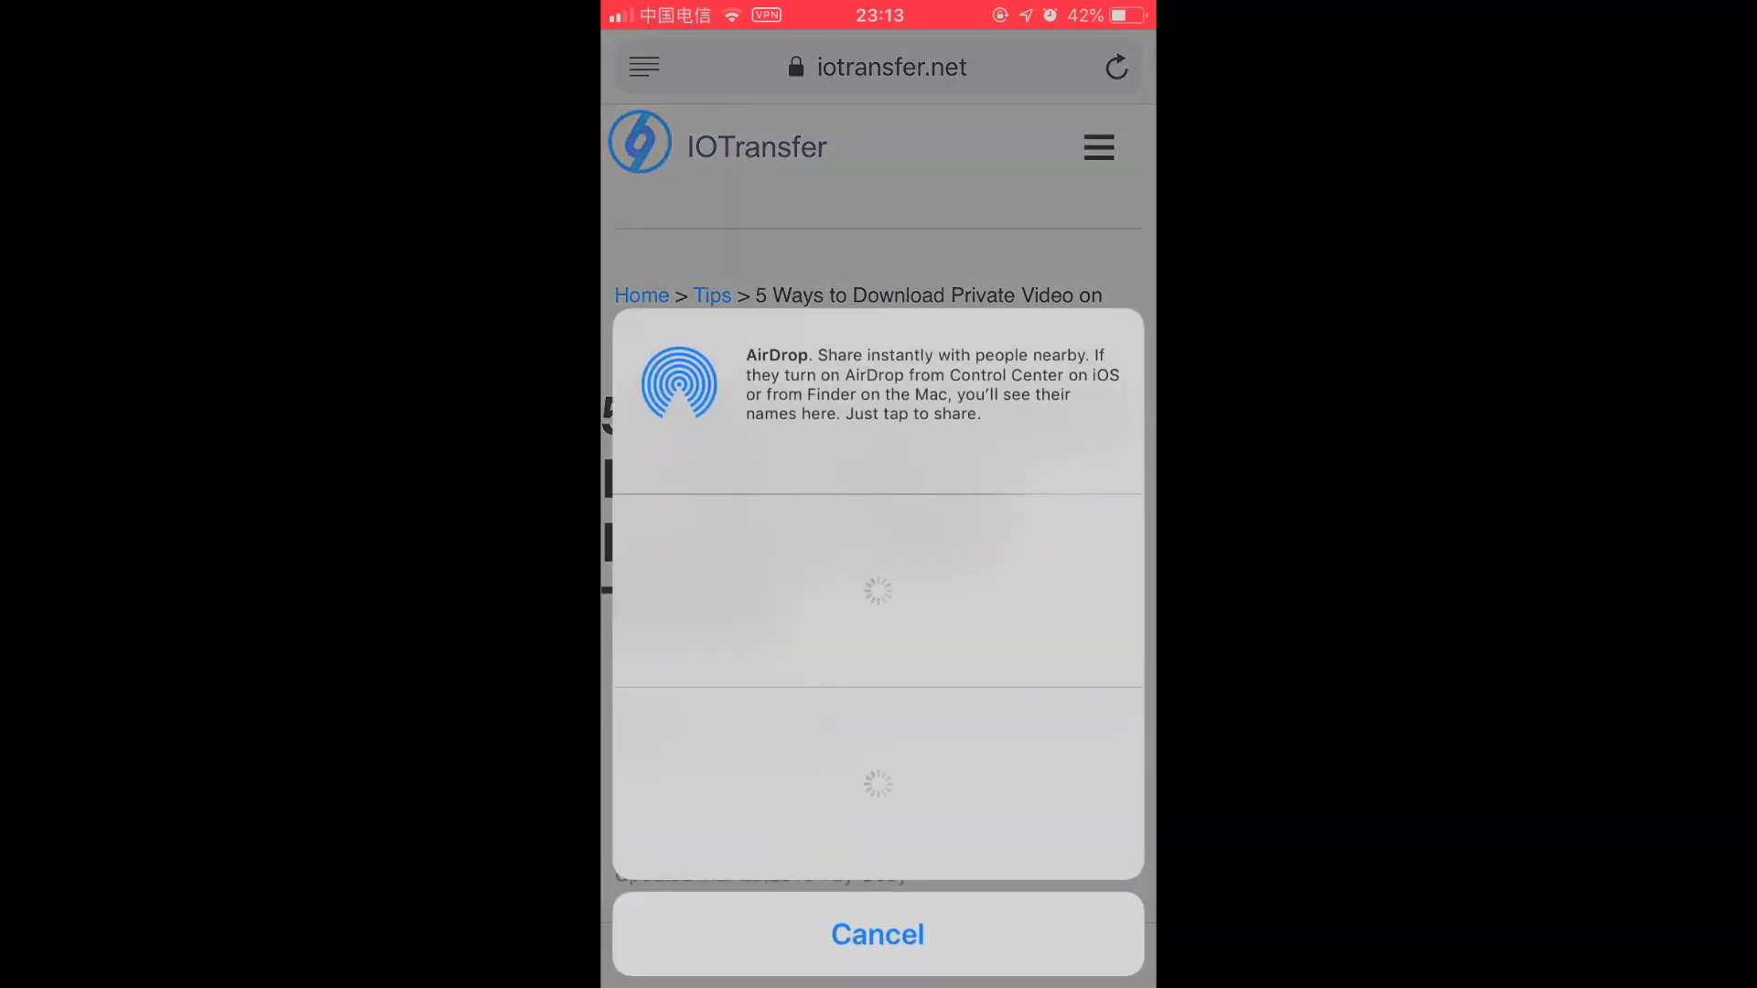
pyautogui.hscroll(5, 877, 783)
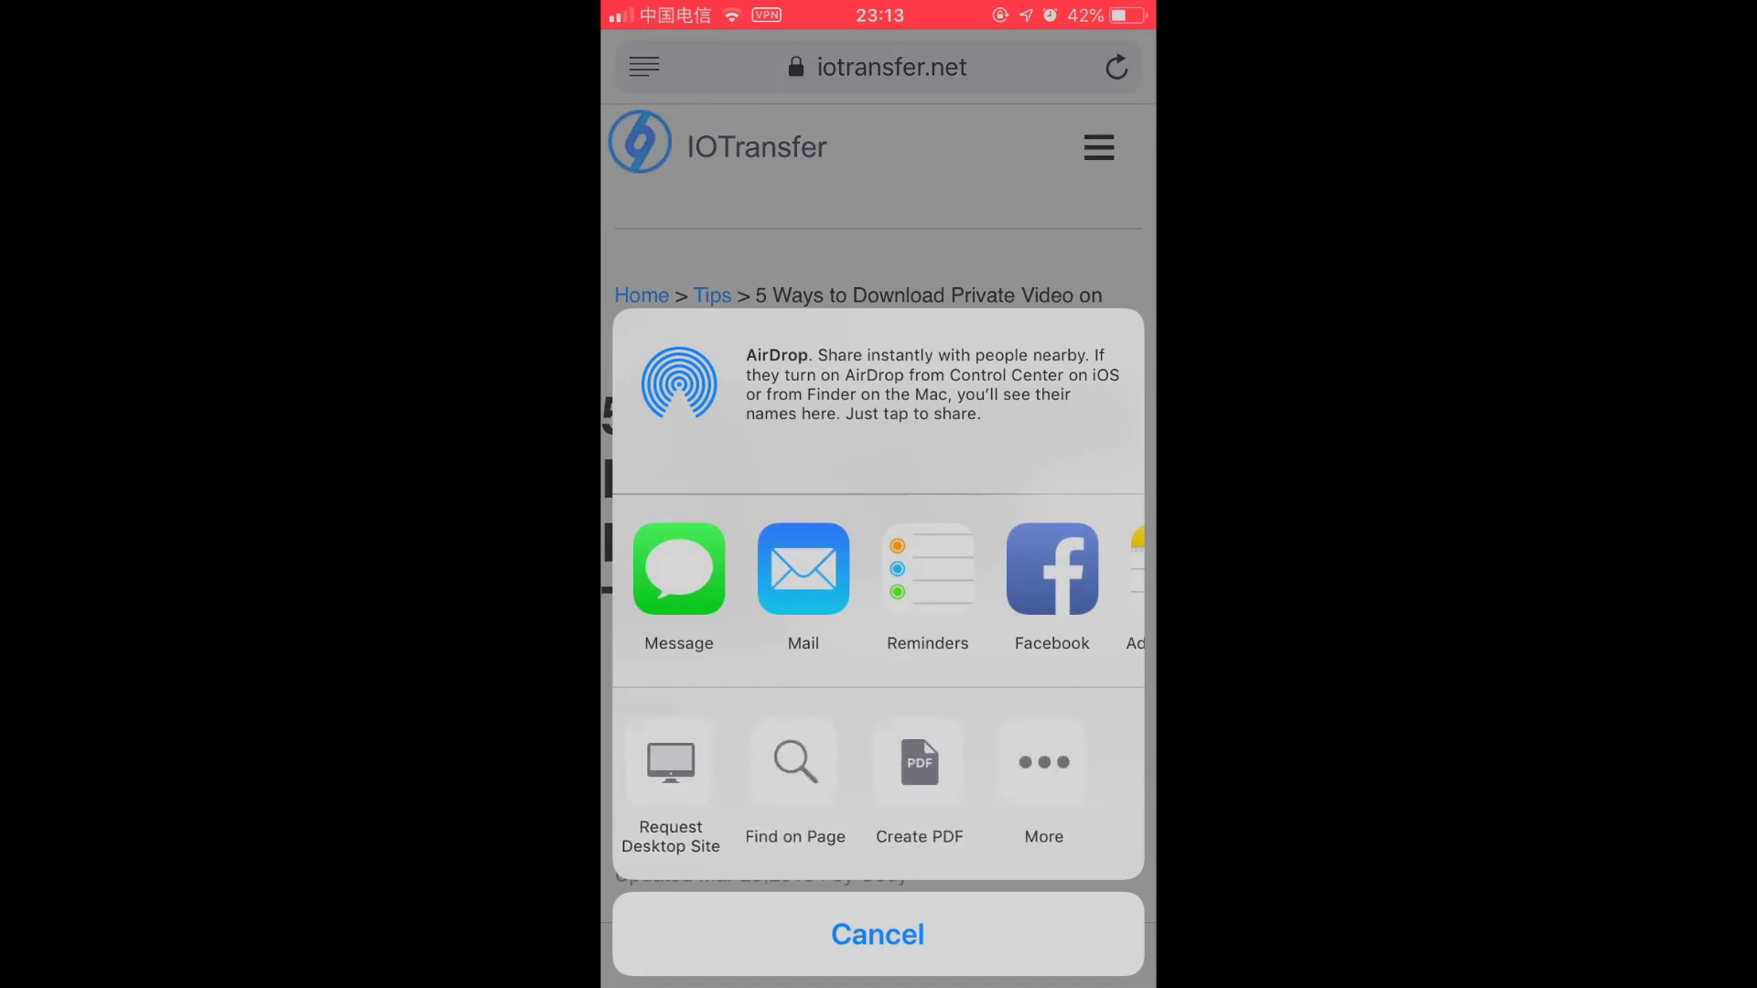
pyautogui.hscroll(-5, 877, 783)
pyautogui.click(877, 768)
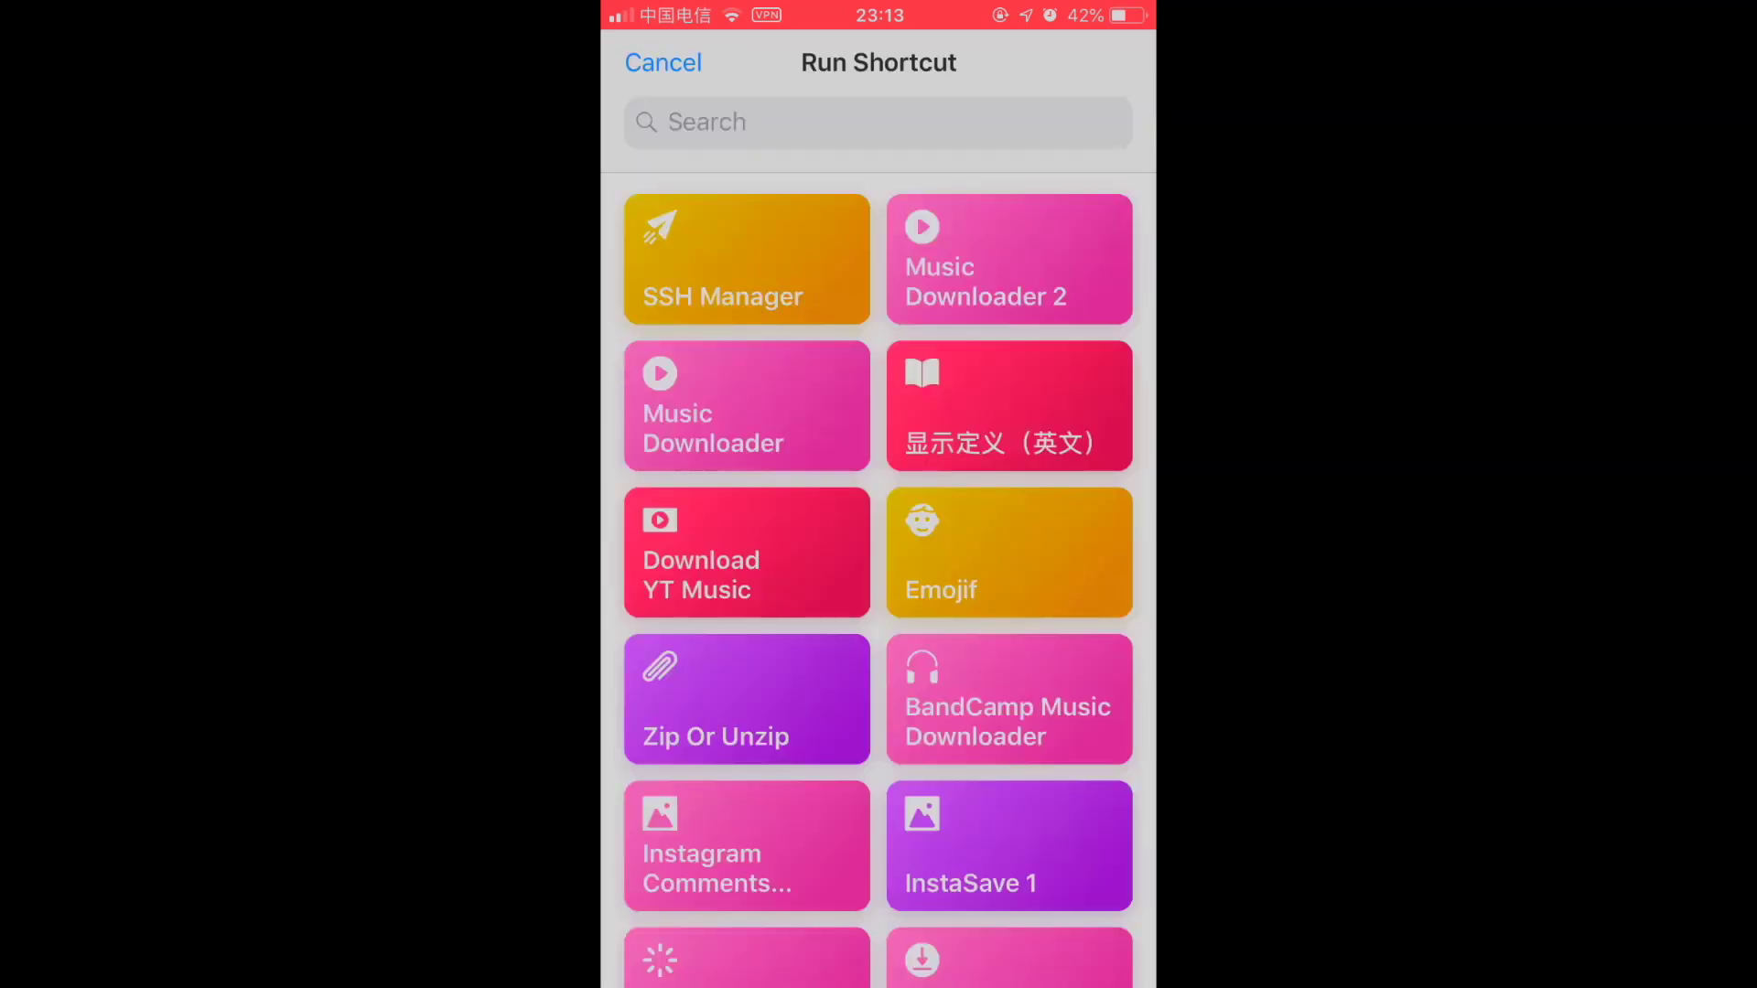
pyautogui.click(878, 121)
pyautogui.write('Ma')
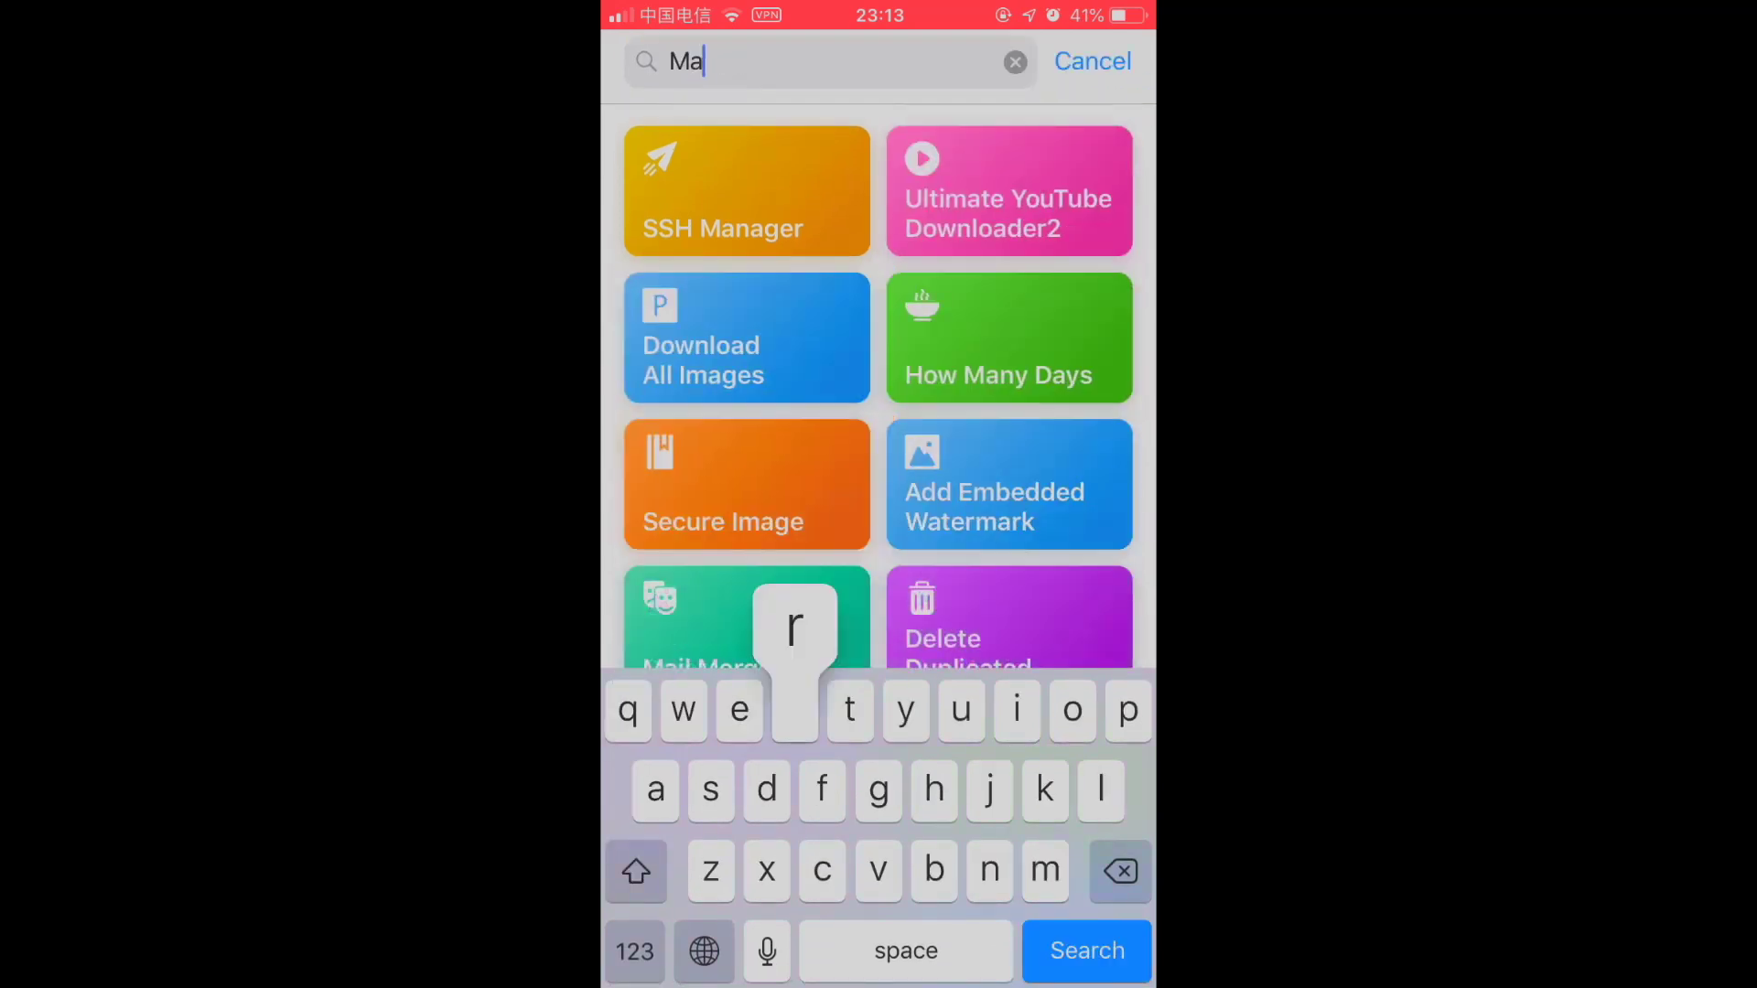
pyautogui.write('r')
pyautogui.click(1009, 337)
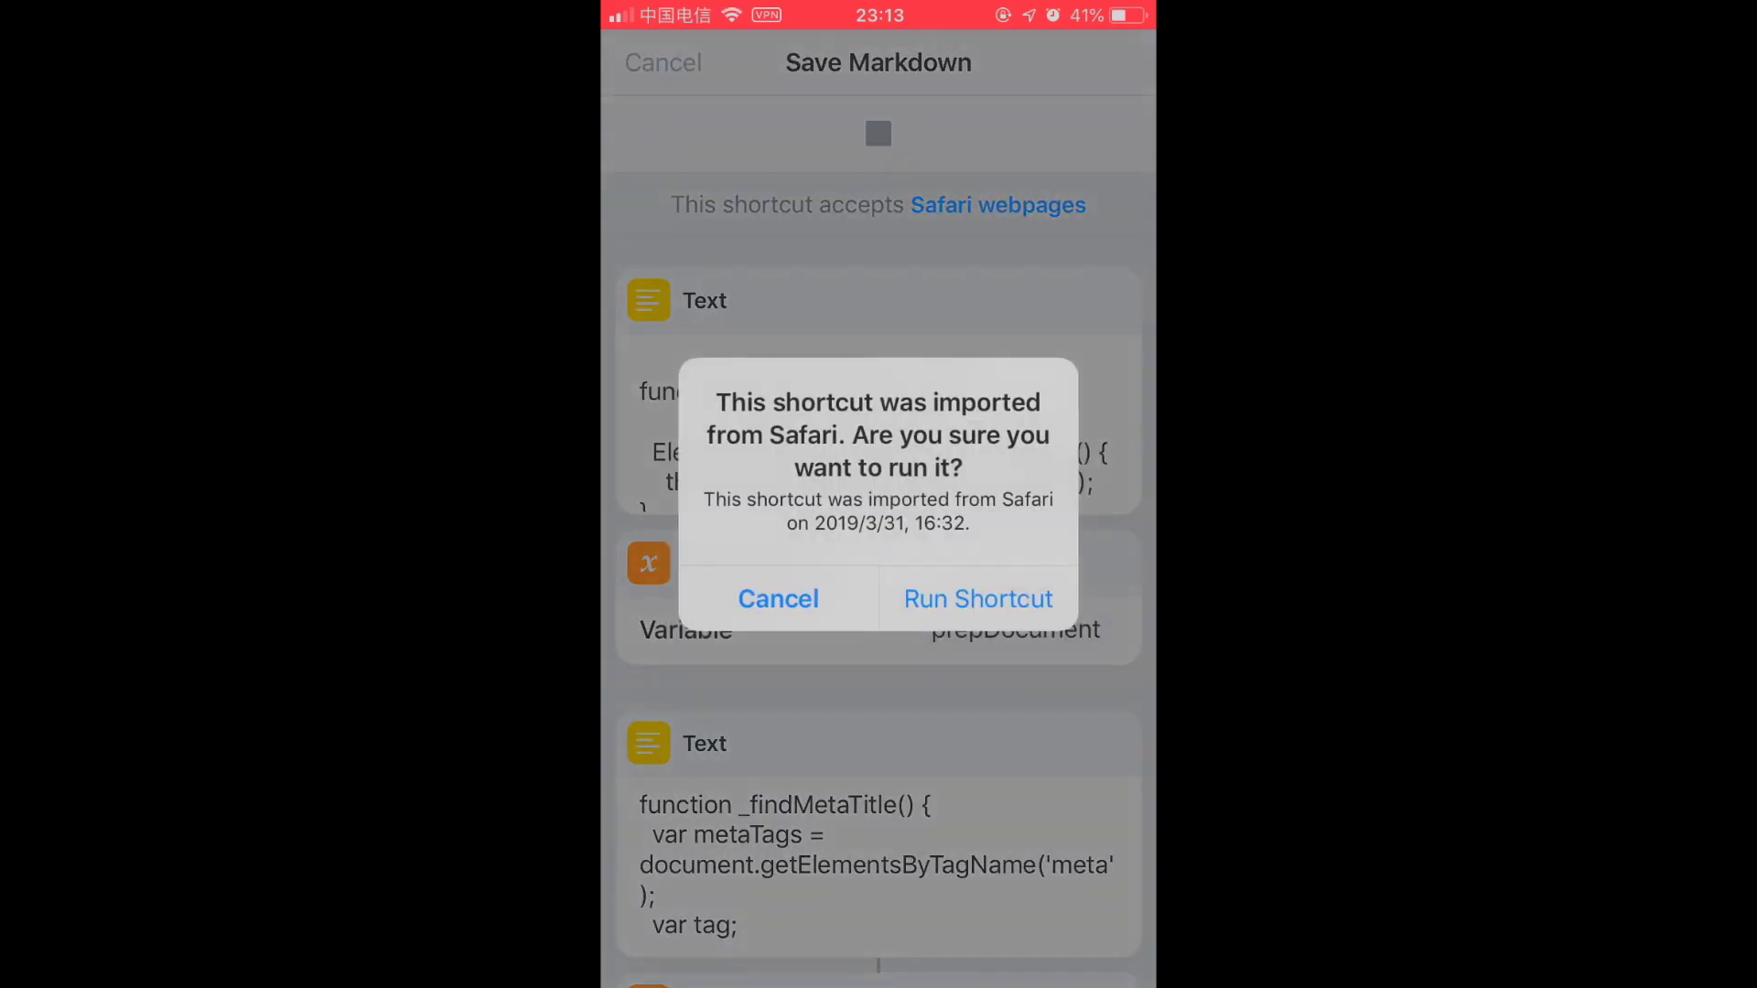
pyautogui.click(977, 599)
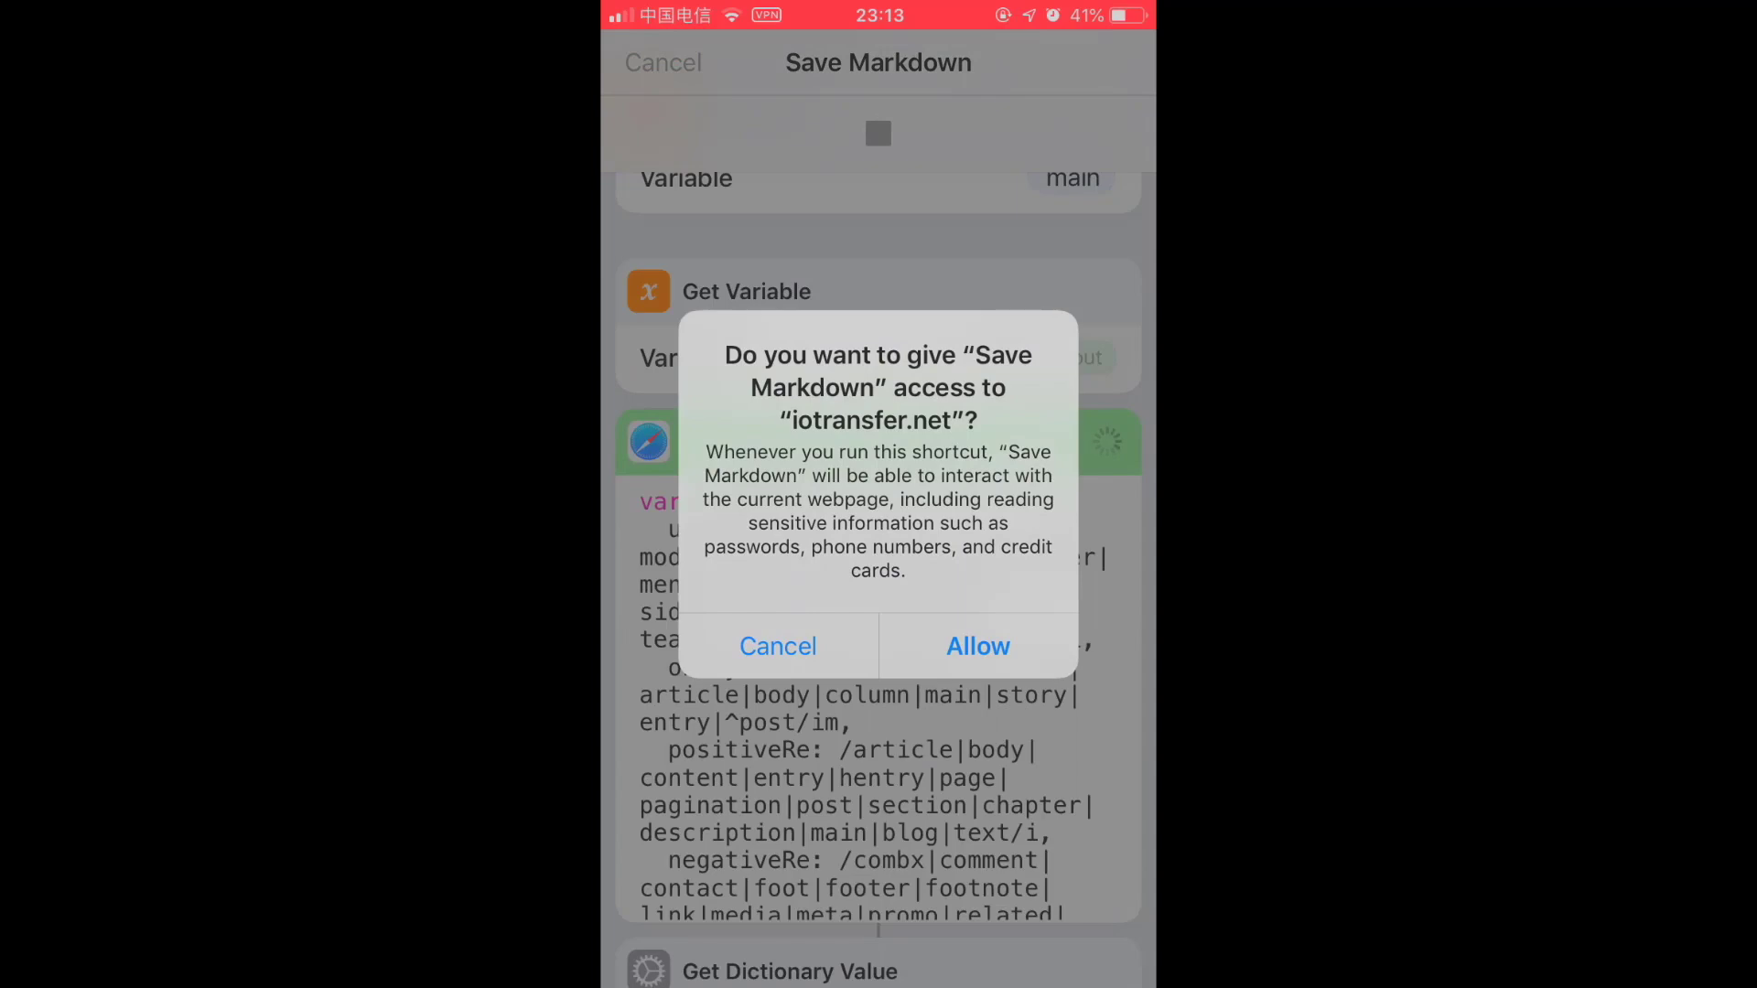
pyautogui.click(978, 646)
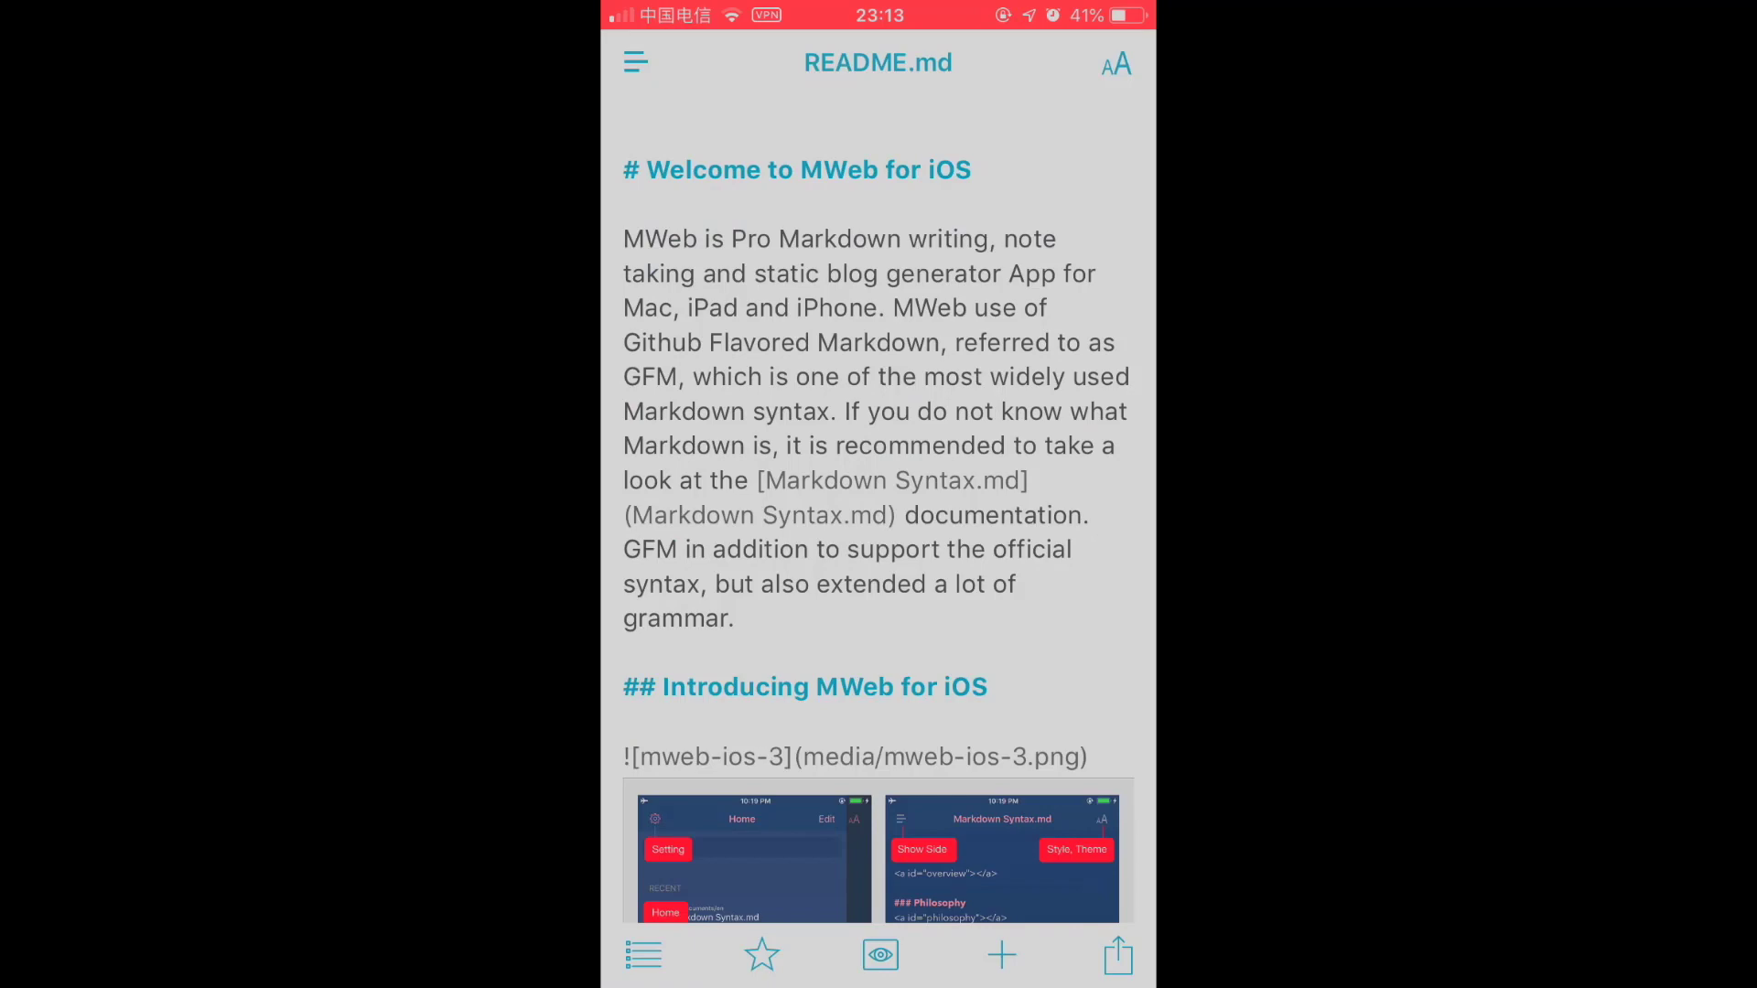
# Open MWeb from the home screen to view README.md, then clear the Shortcuts search.
pyautogui.press('super')
pyautogui.hscroll(1, 879, 495)
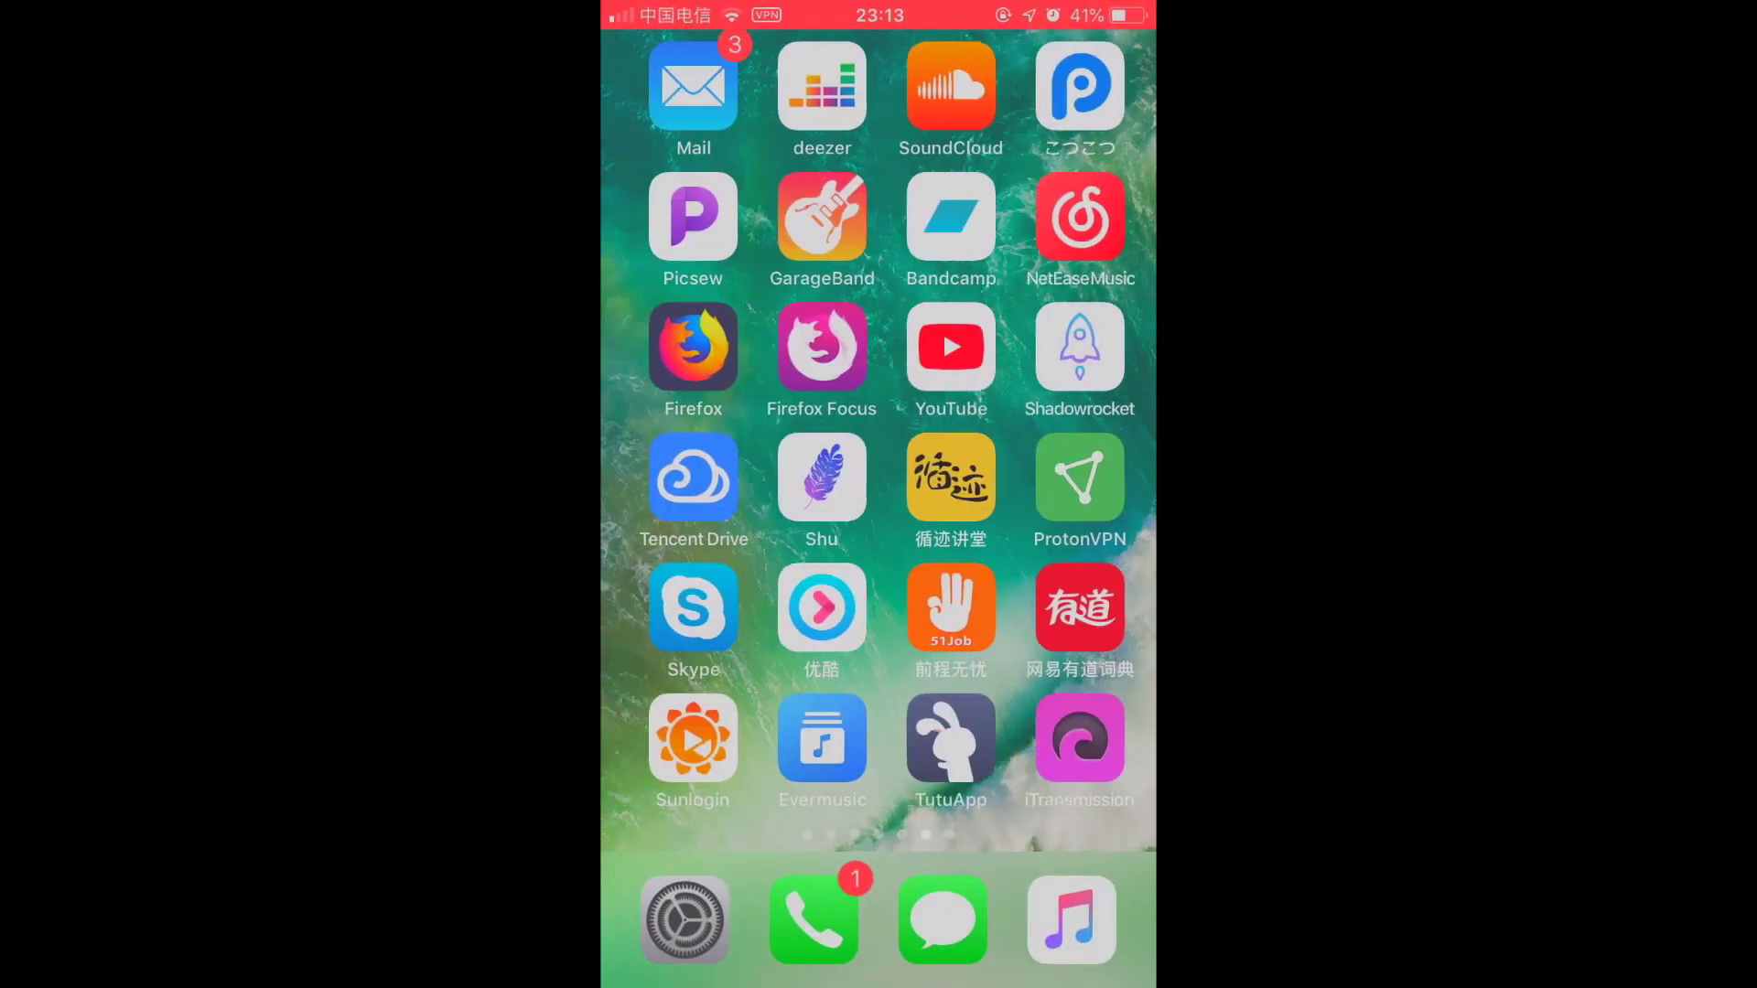
pyautogui.hscroll(1, 878, 494)
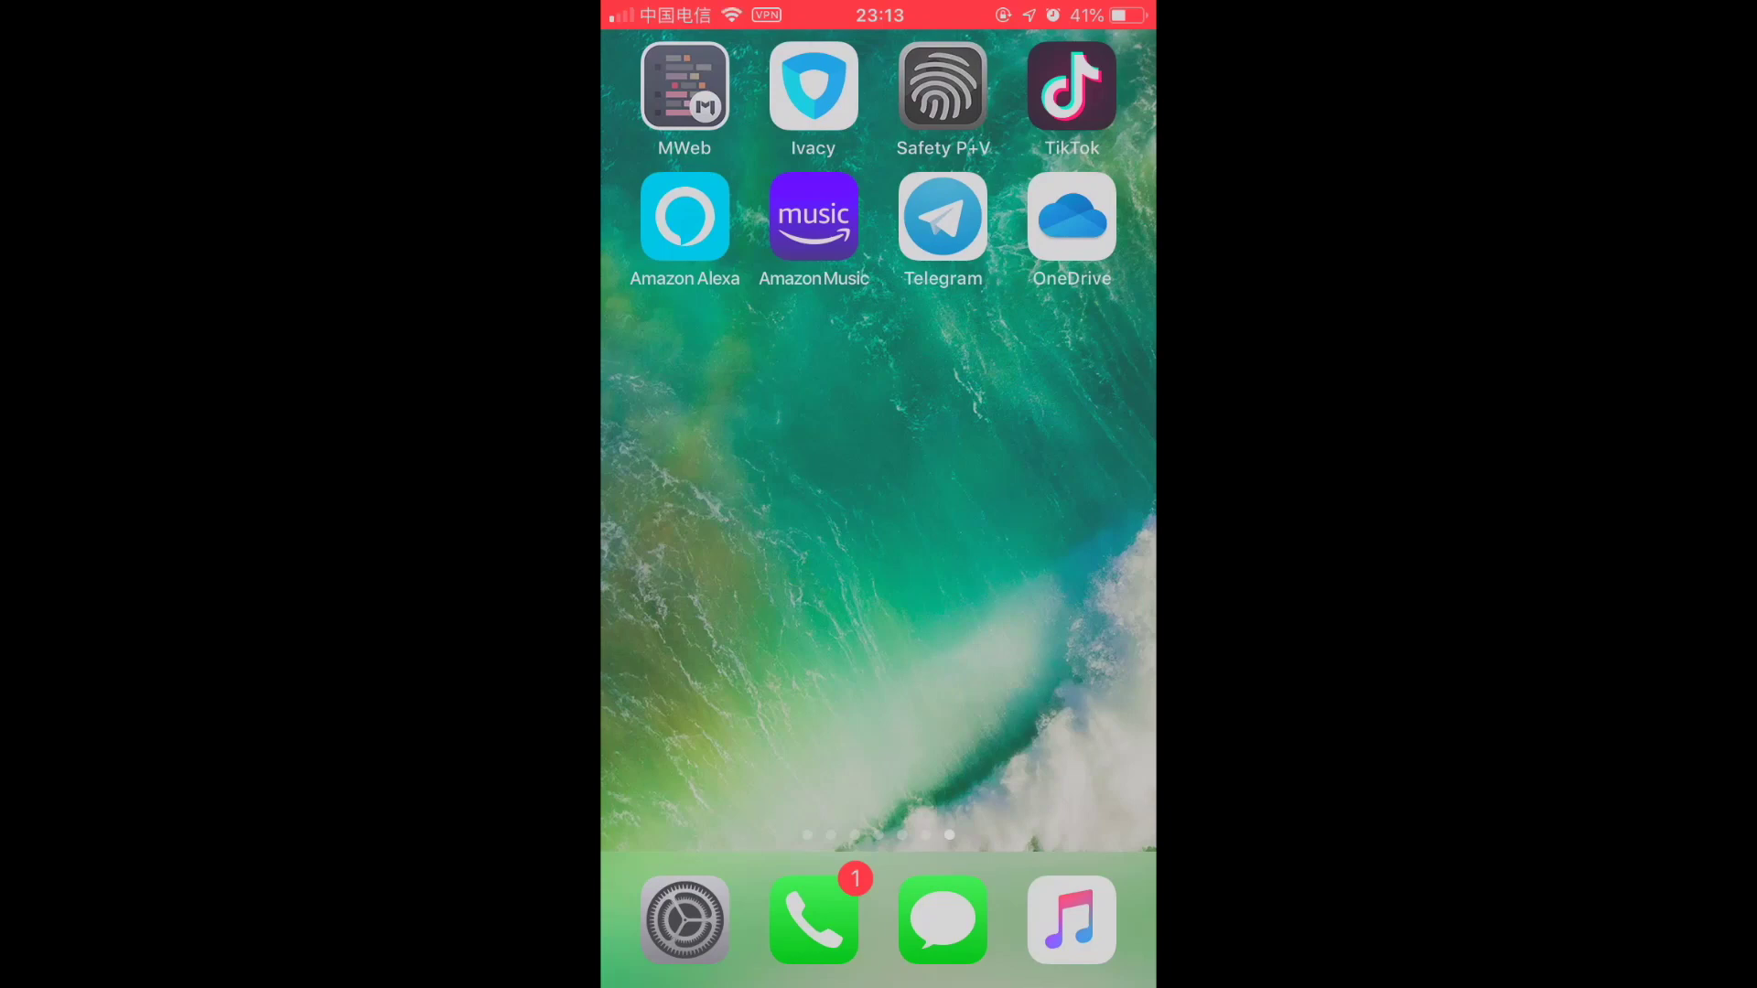
pyautogui.click(685, 86)
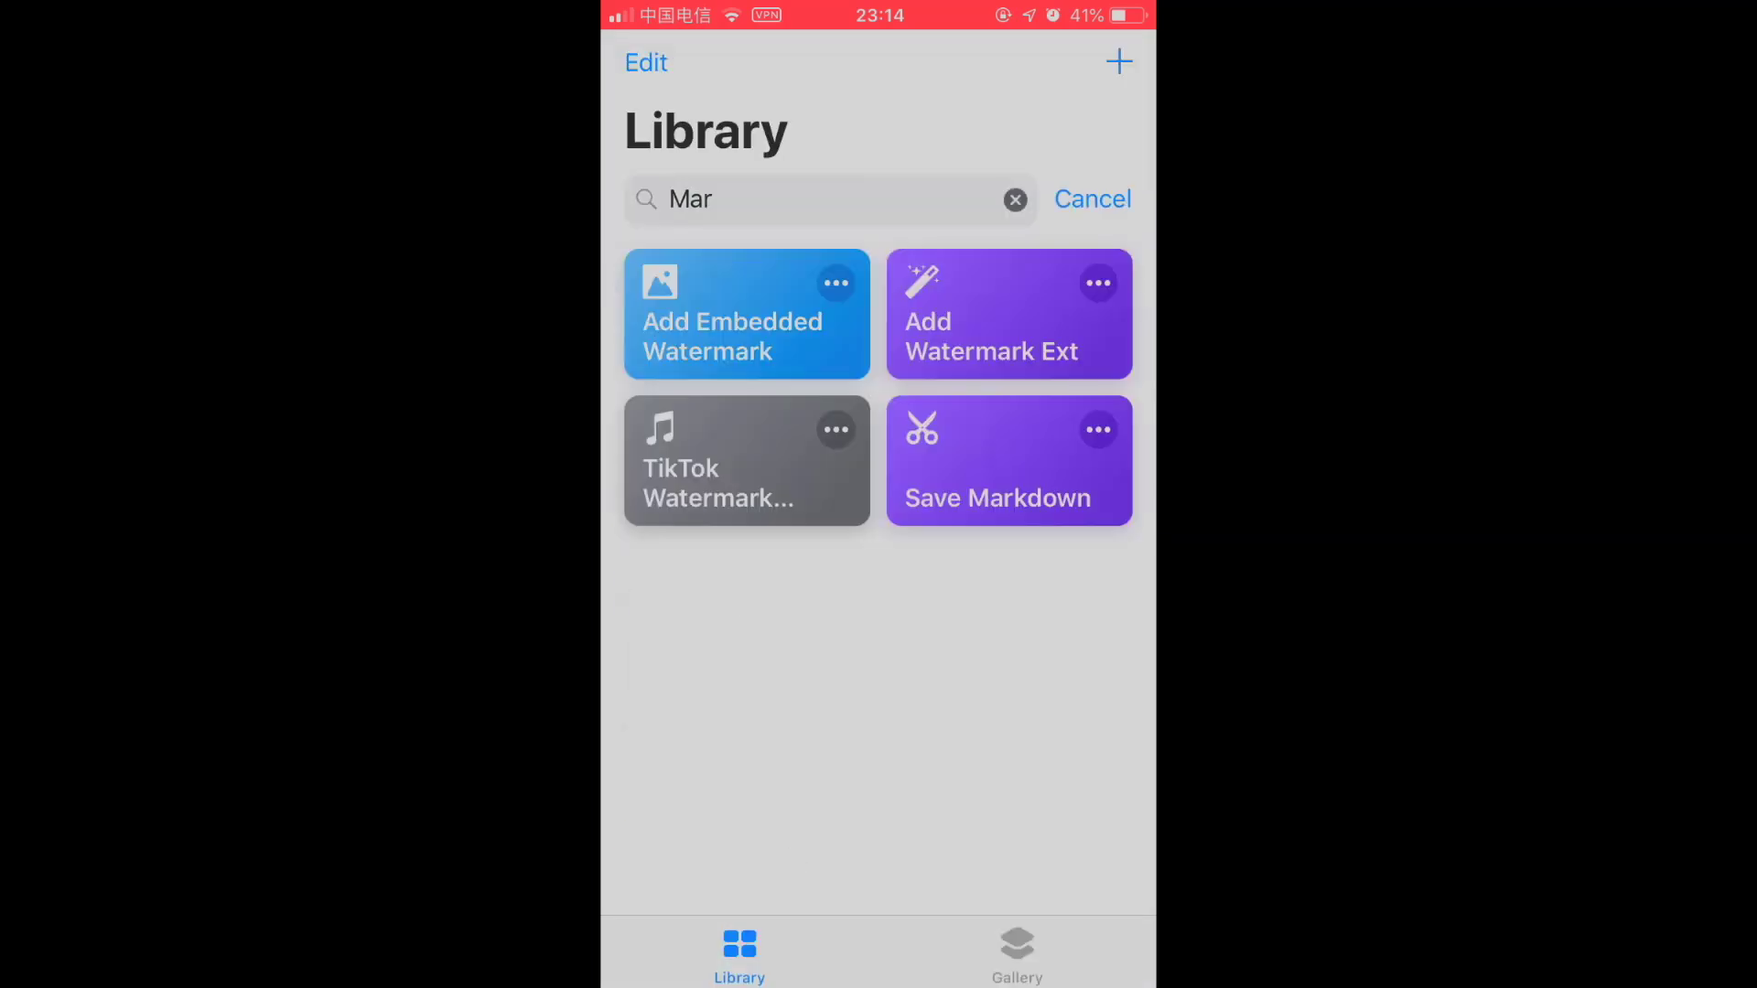
pyautogui.click(1014, 199)
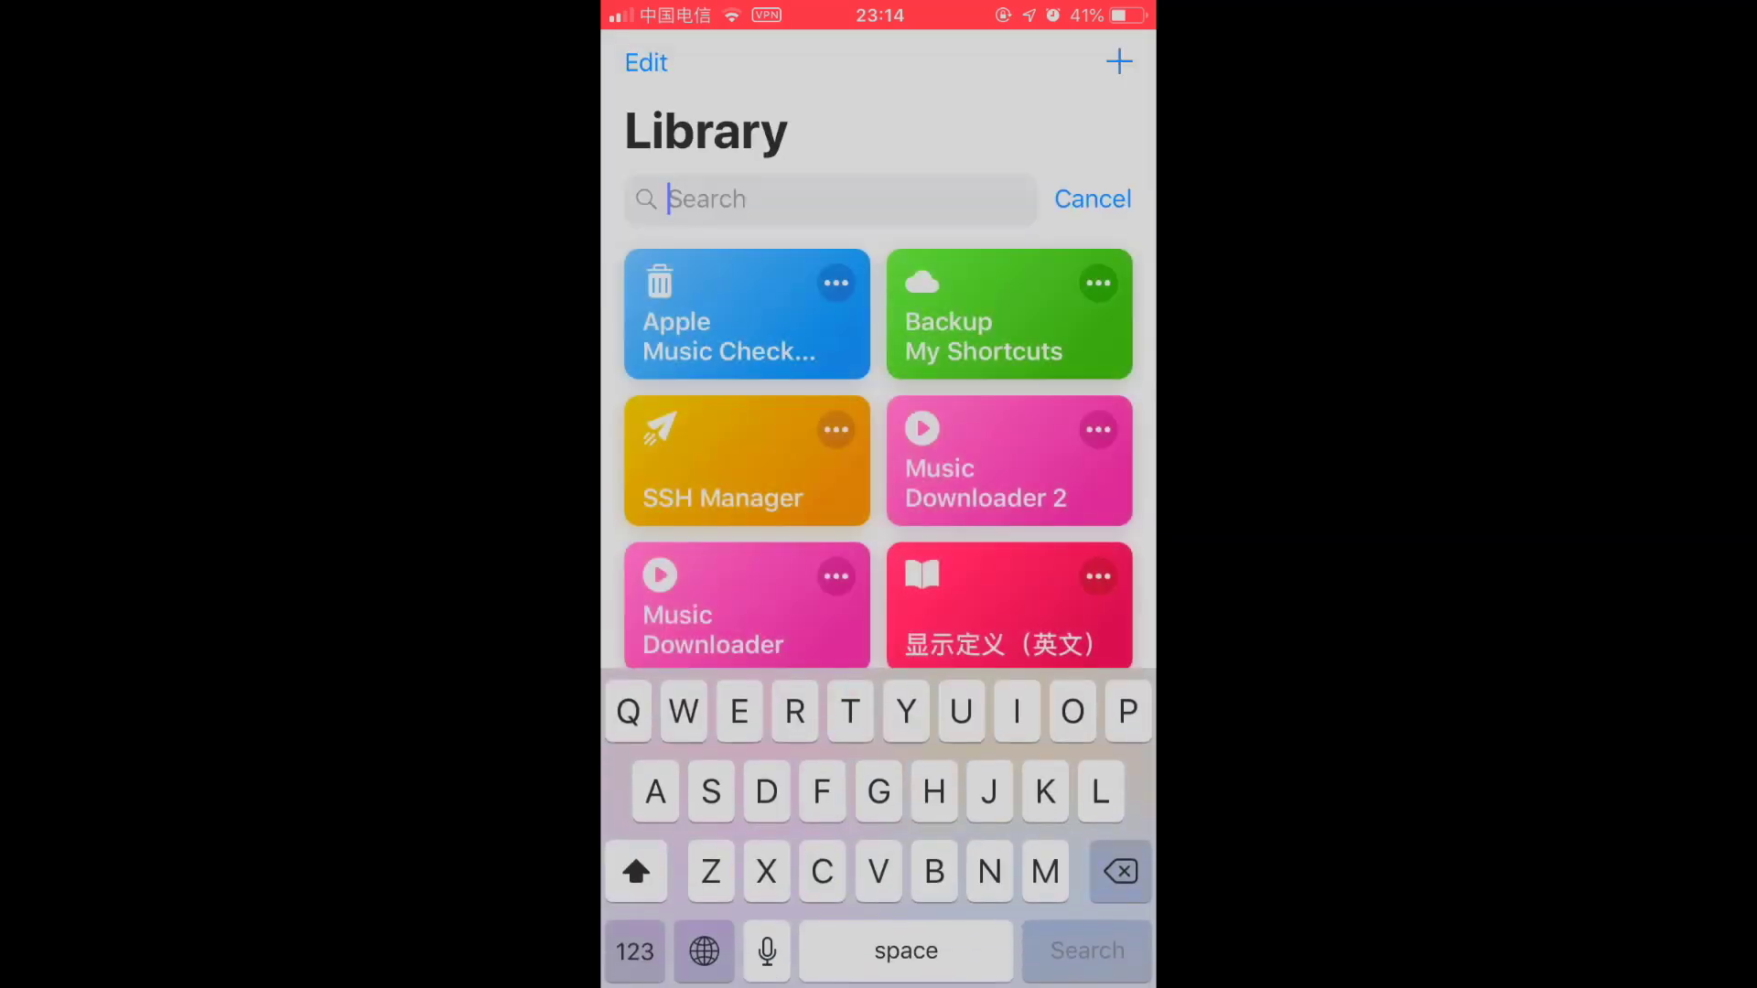
pyautogui.write('S')
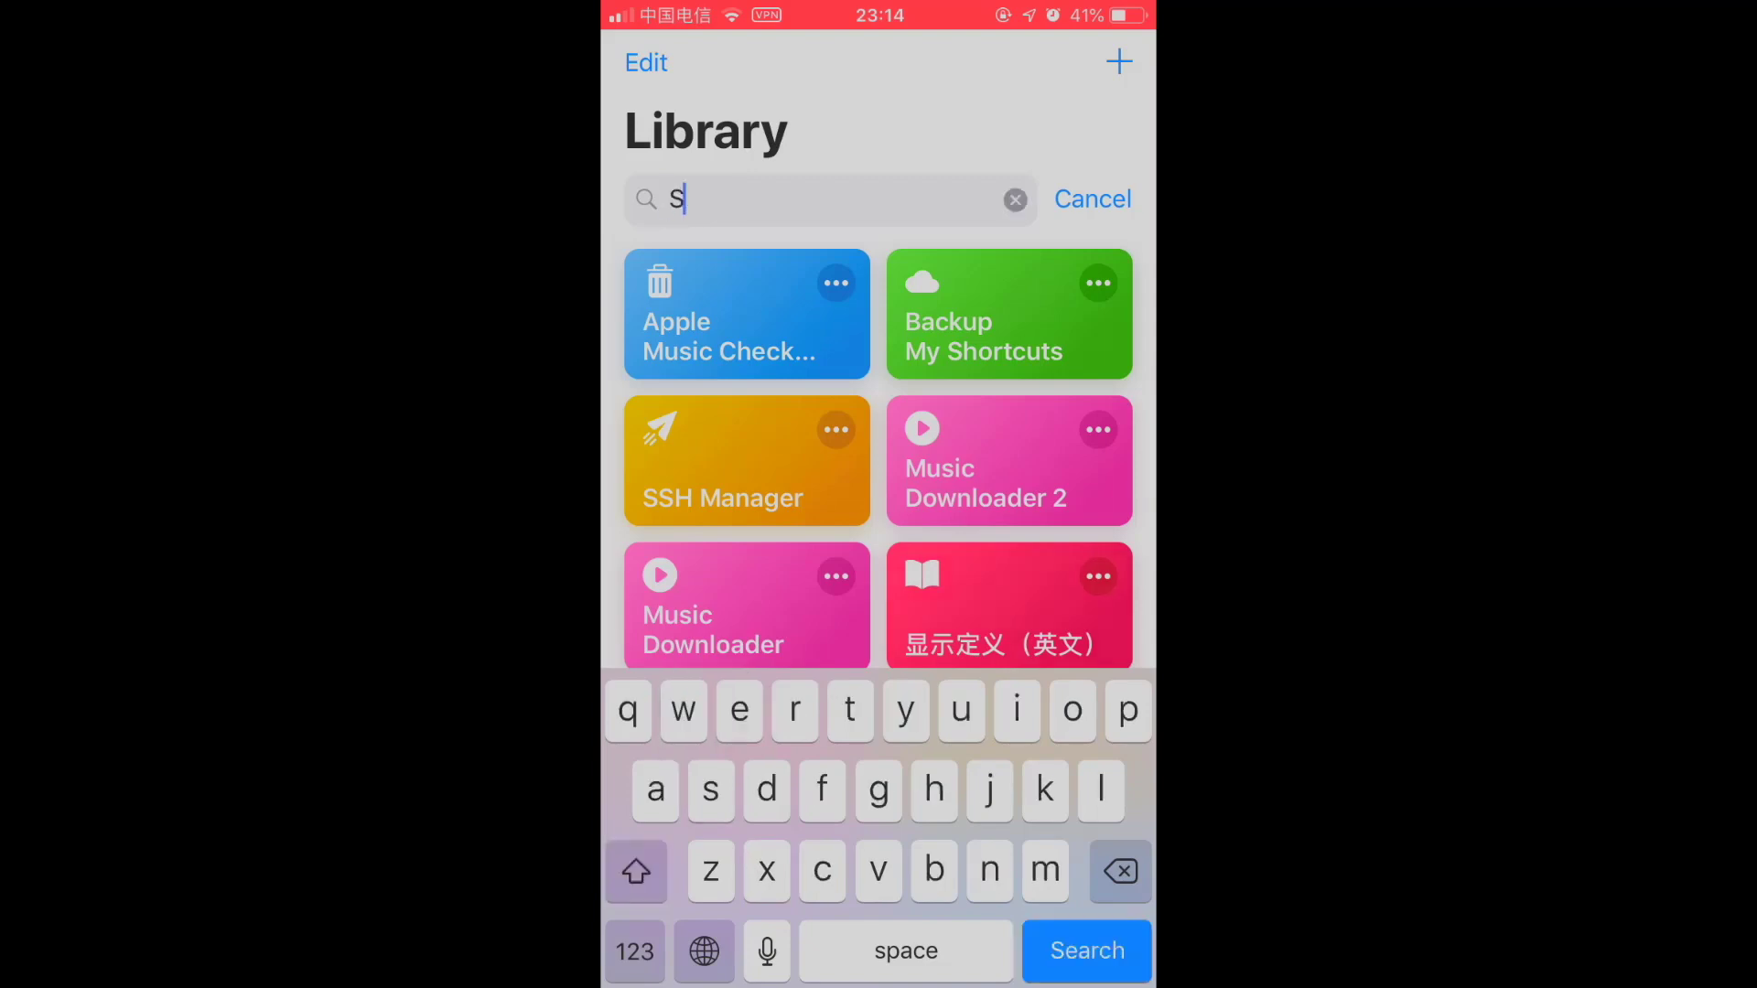
pyautogui.write('croll')
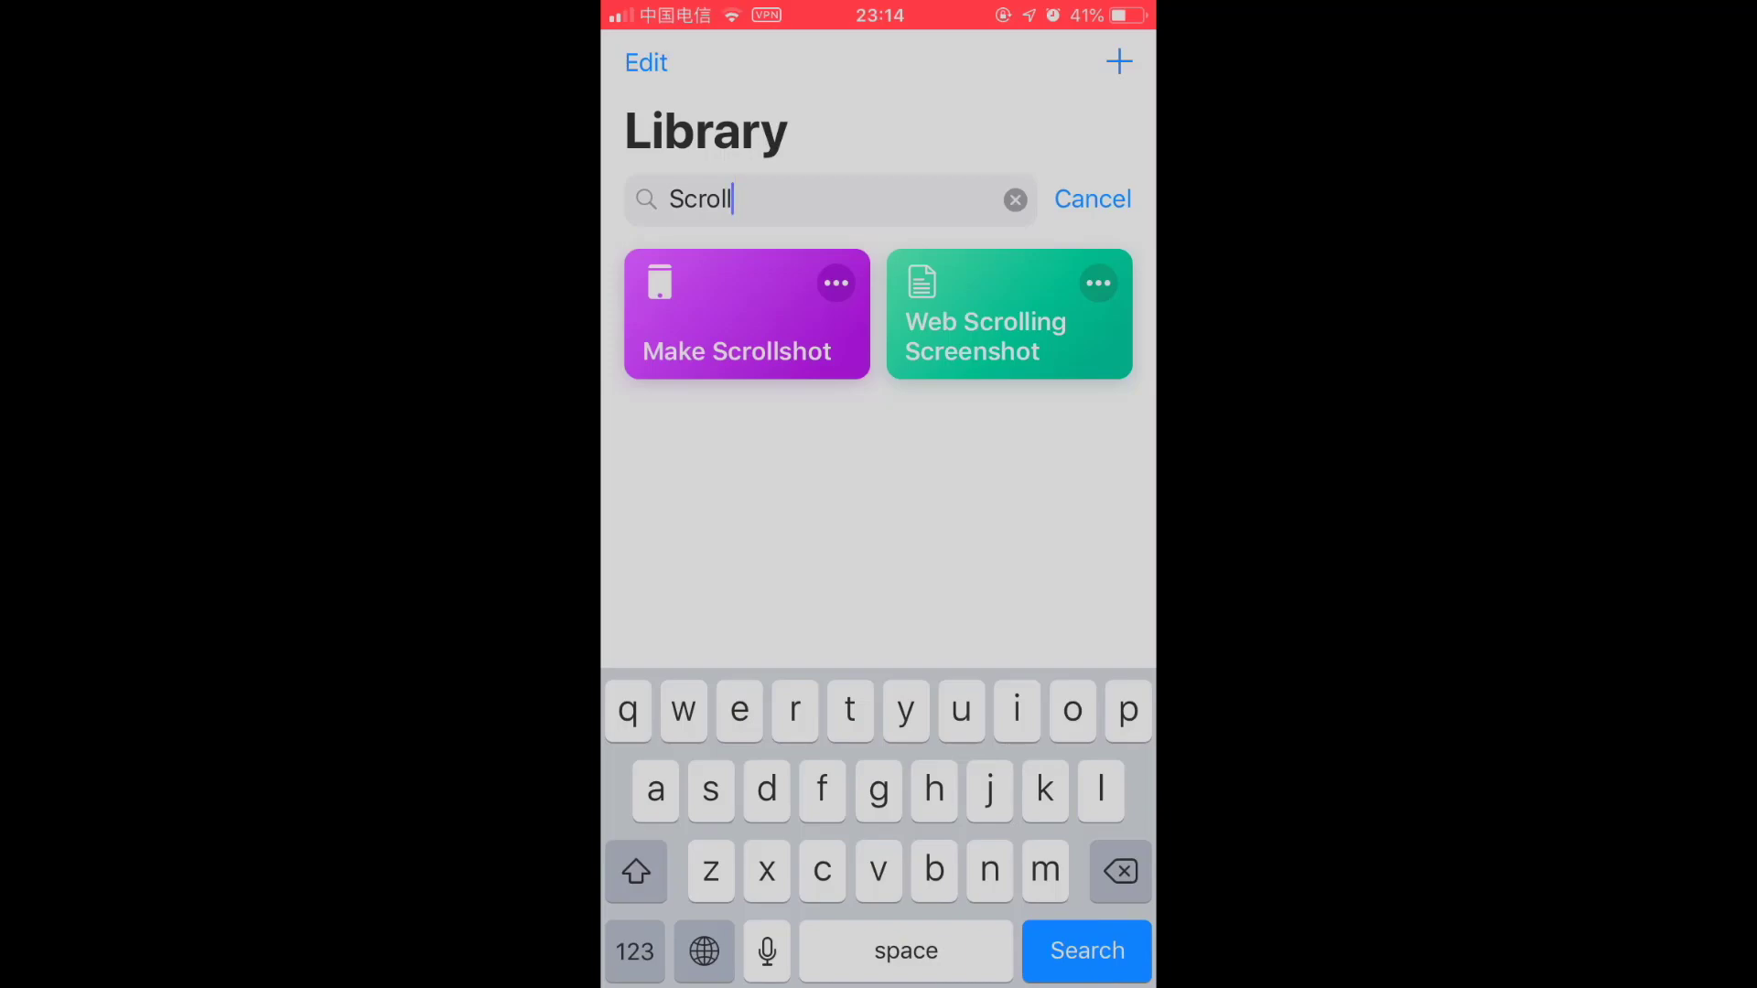
# Run Web Scrolling Screenshot and close its stitched long-page preview.
pyautogui.press('super')
pyautogui.press('super')
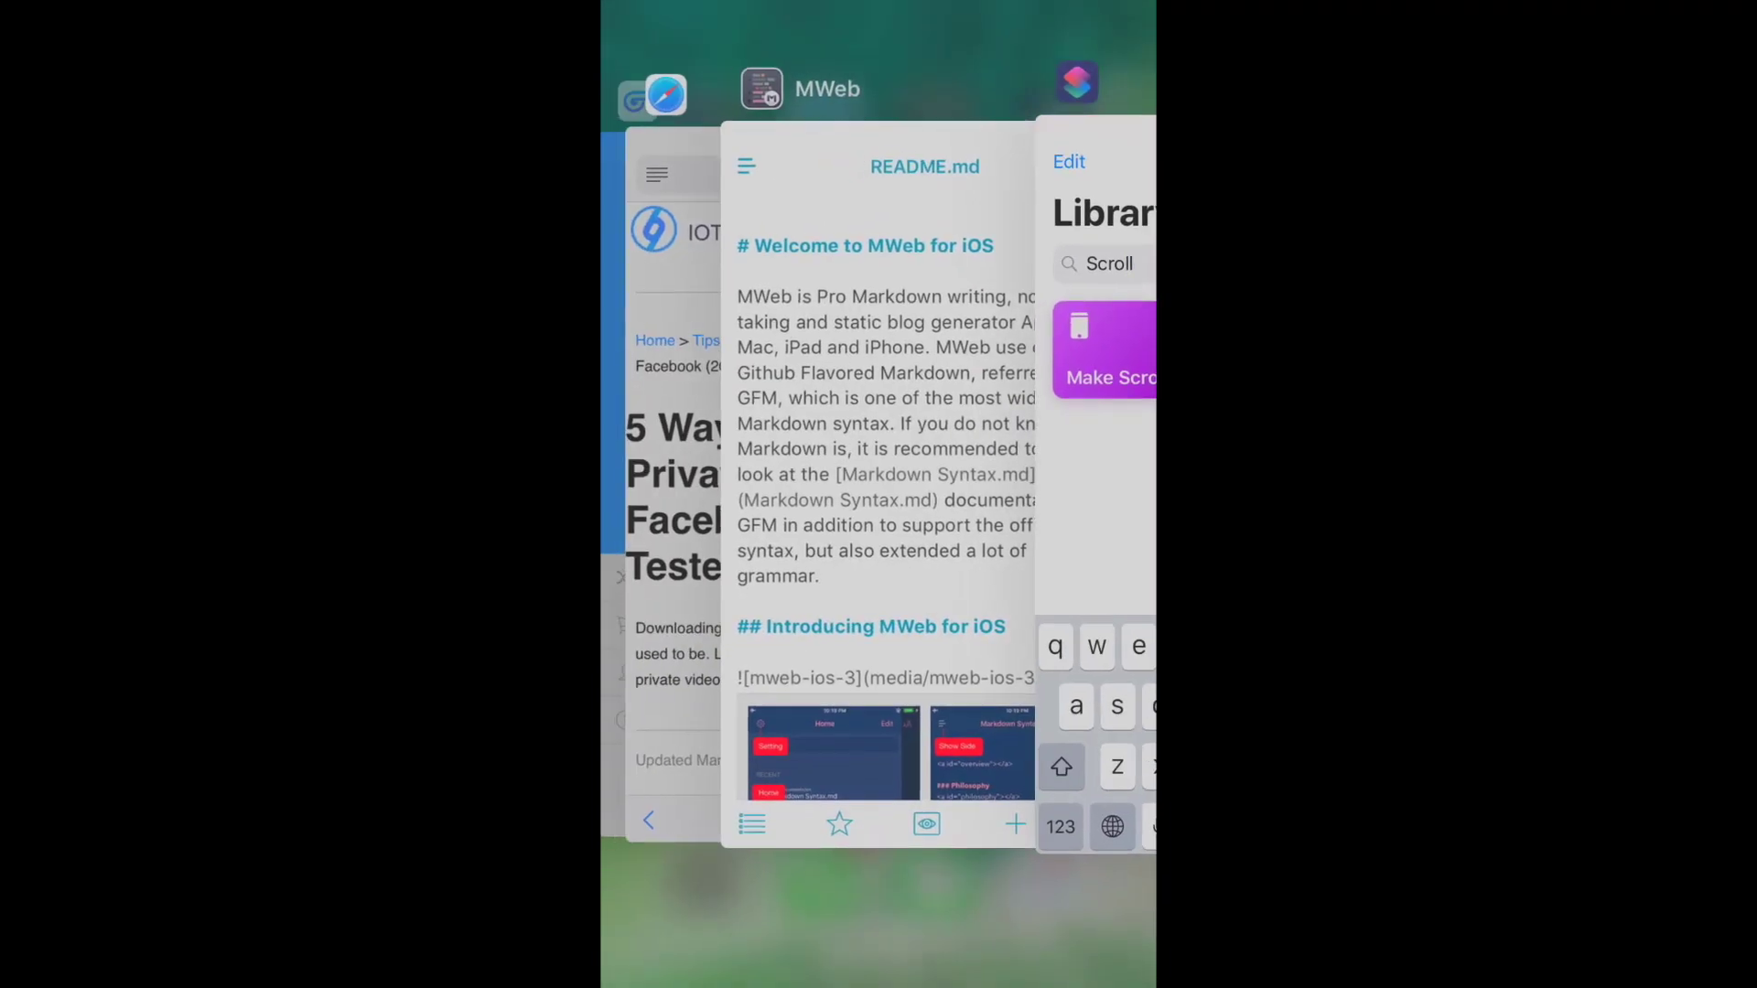
pyautogui.click(878, 480)
pyautogui.press('super')
pyautogui.press('super')
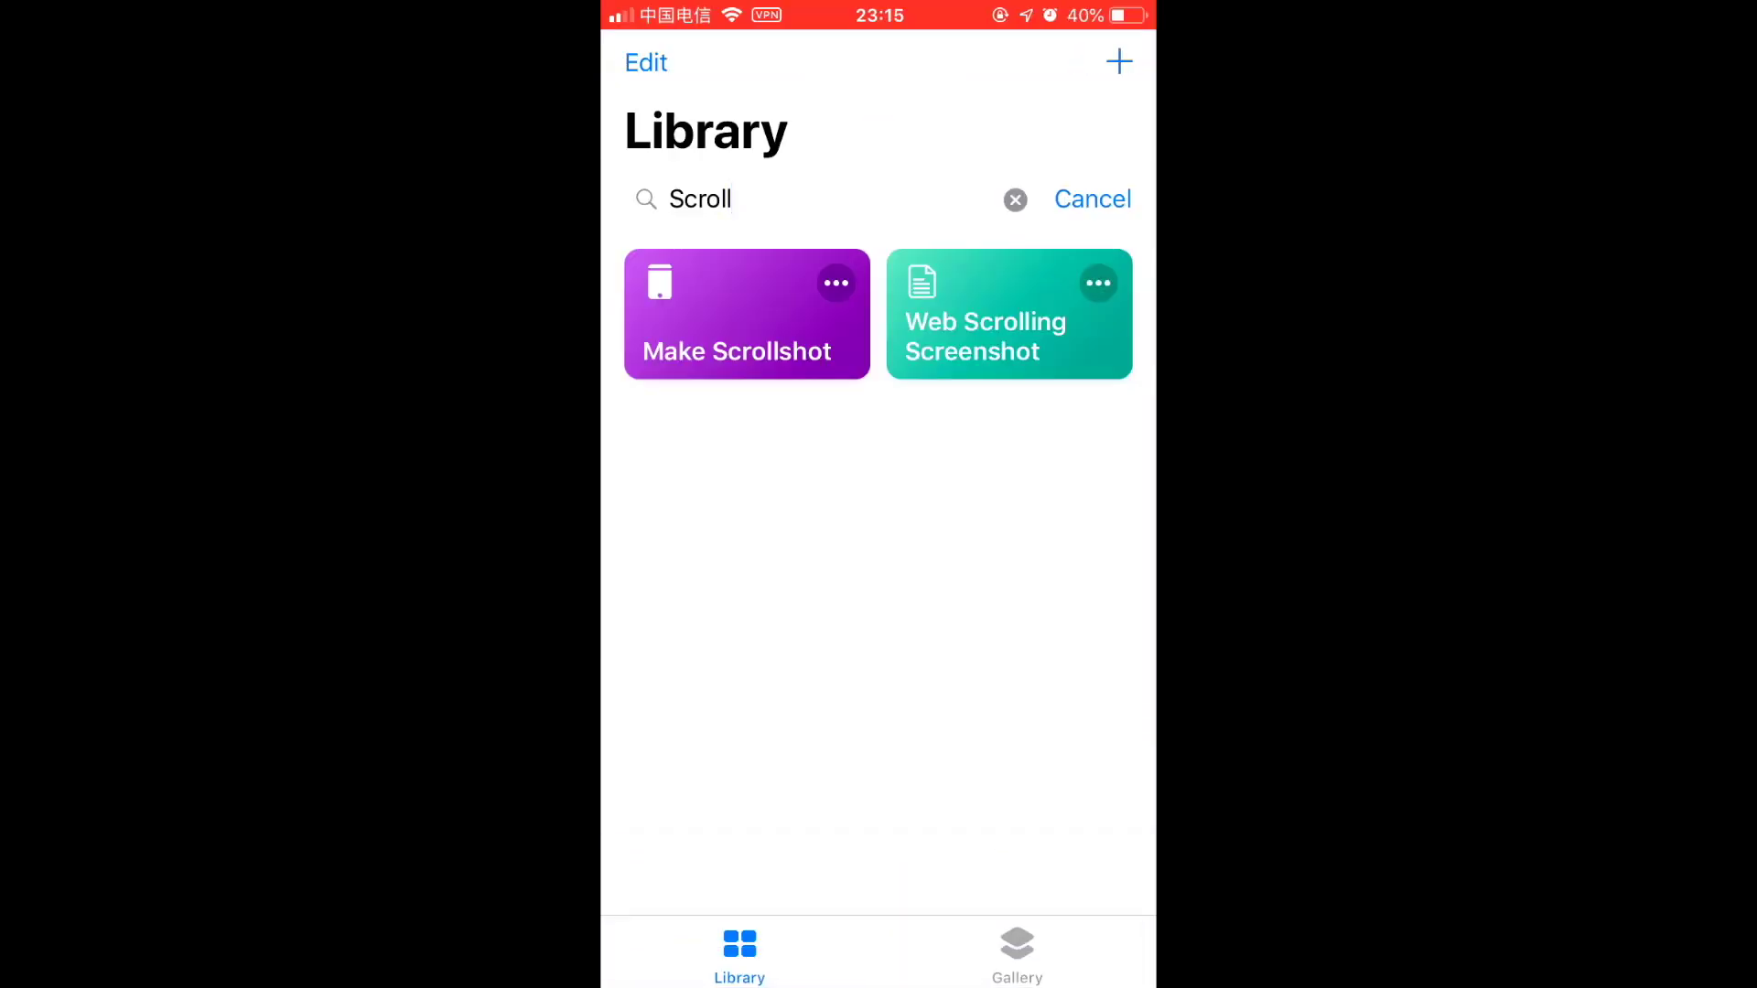
pyautogui.click(1098, 283)
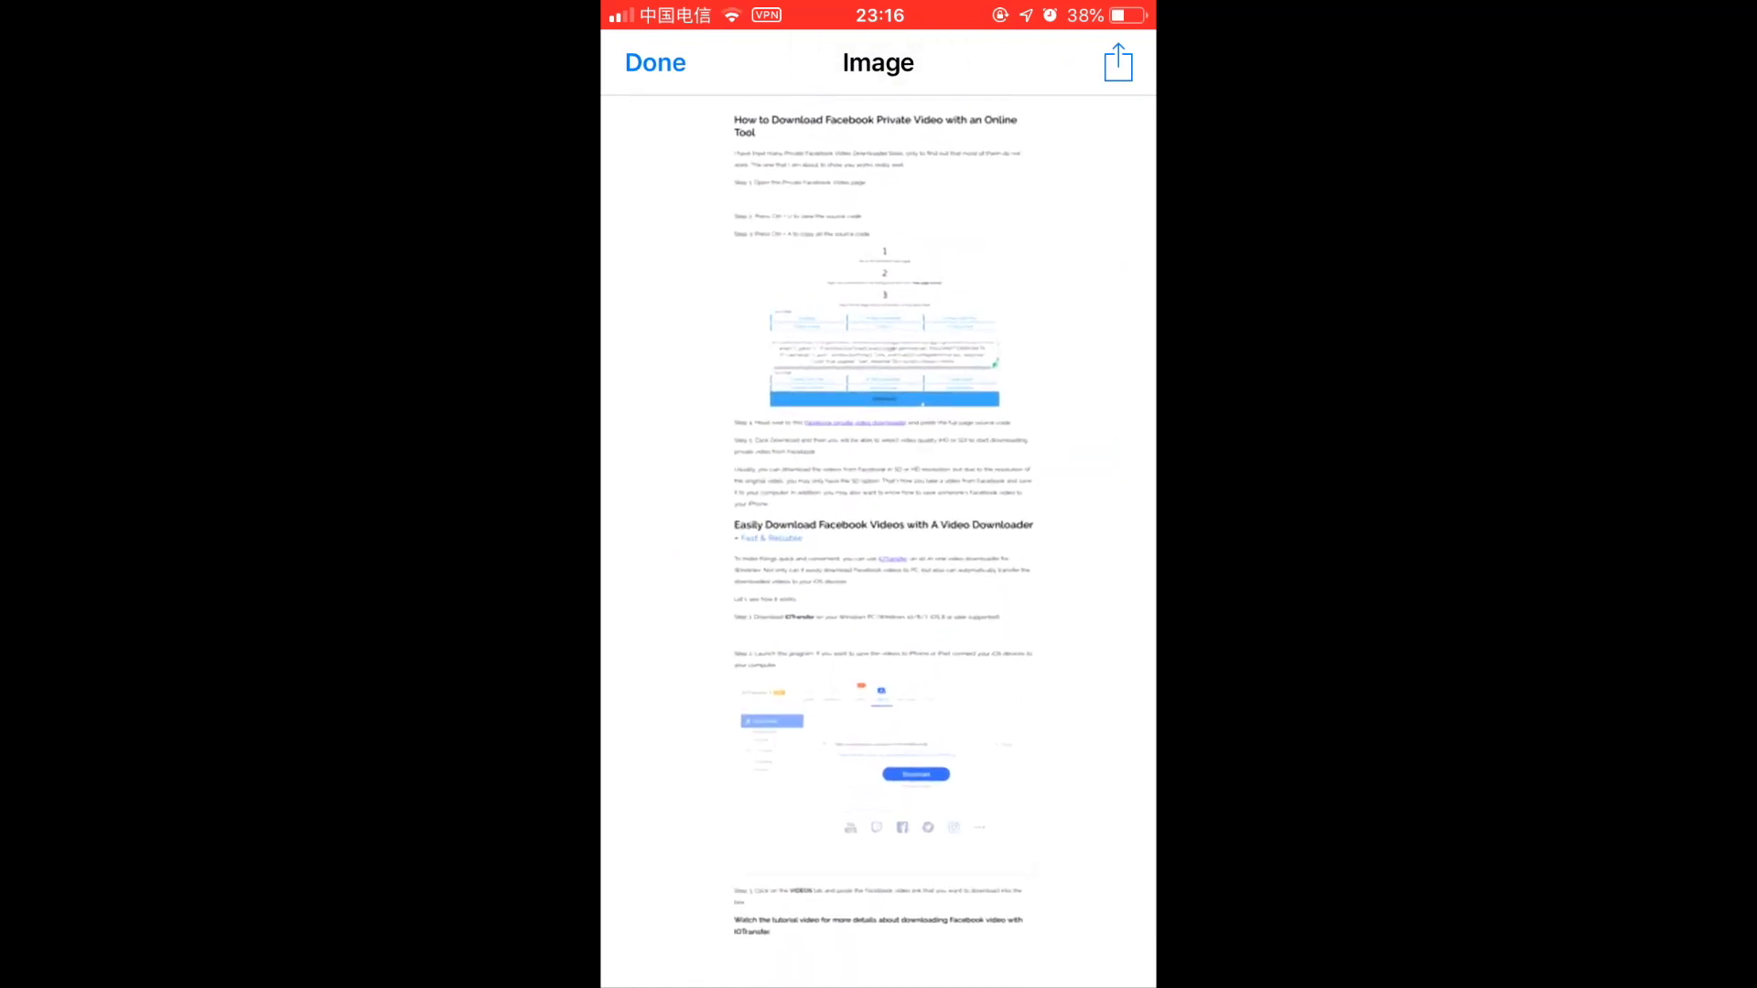
pyautogui.scroll(10, 878, 550)
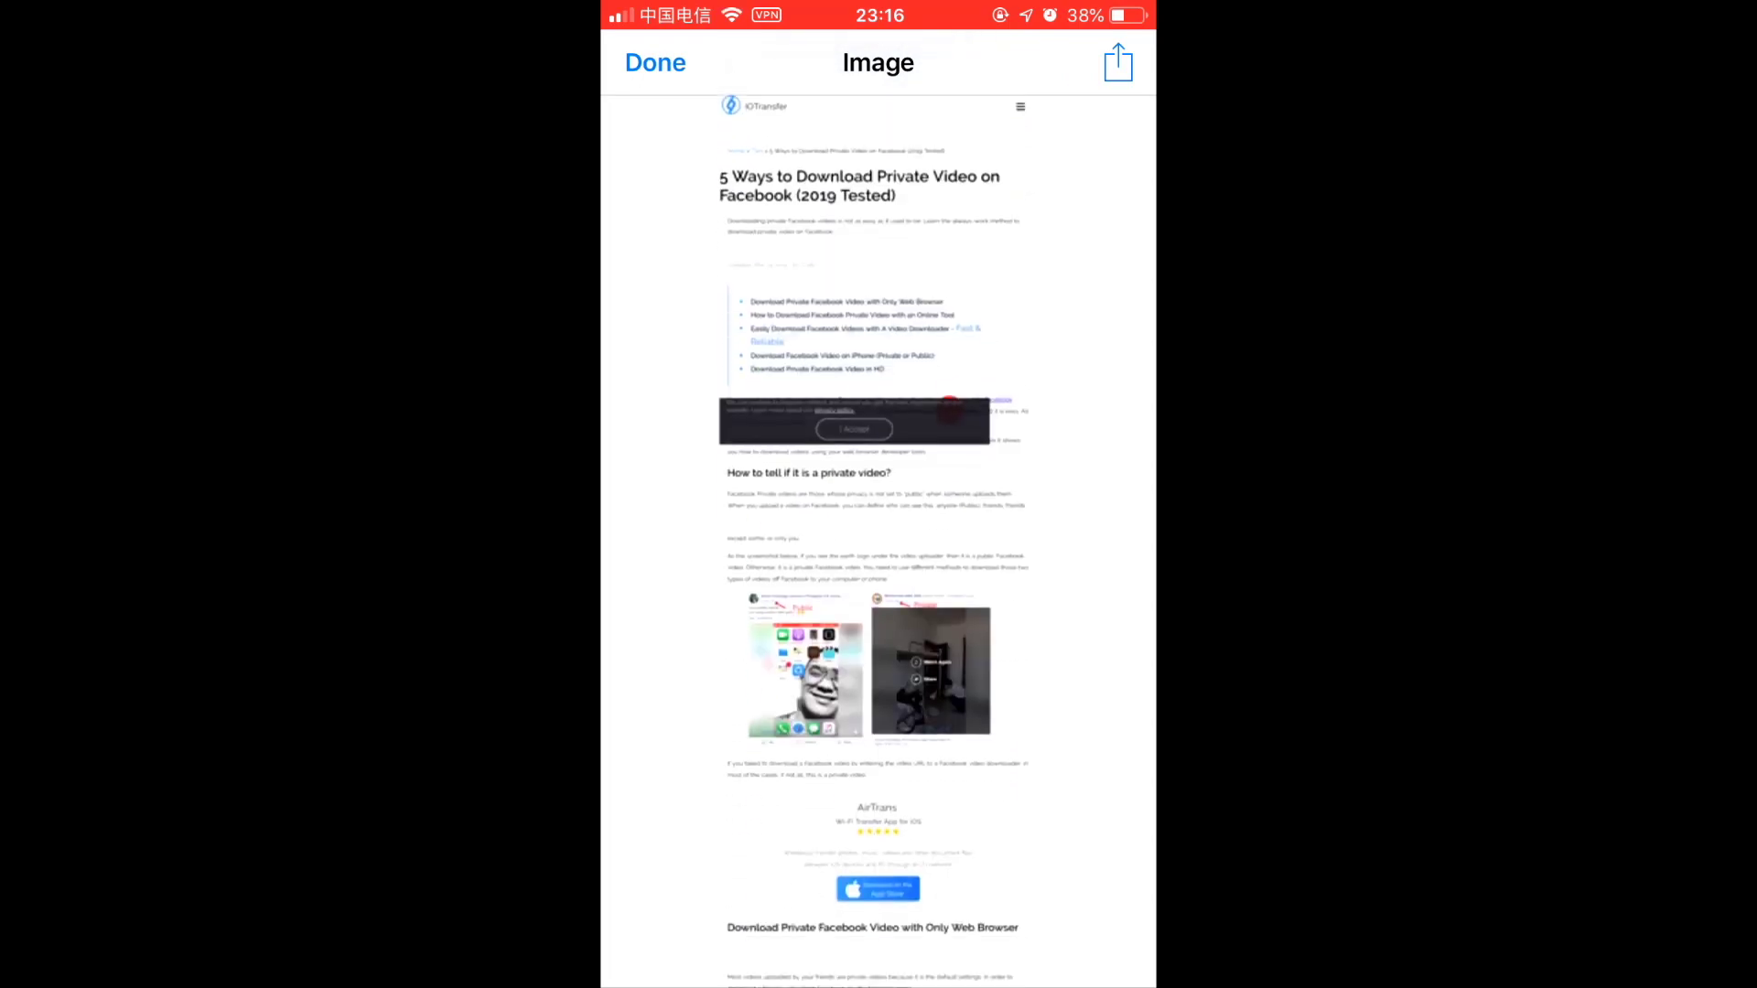
pyautogui.click(655, 63)
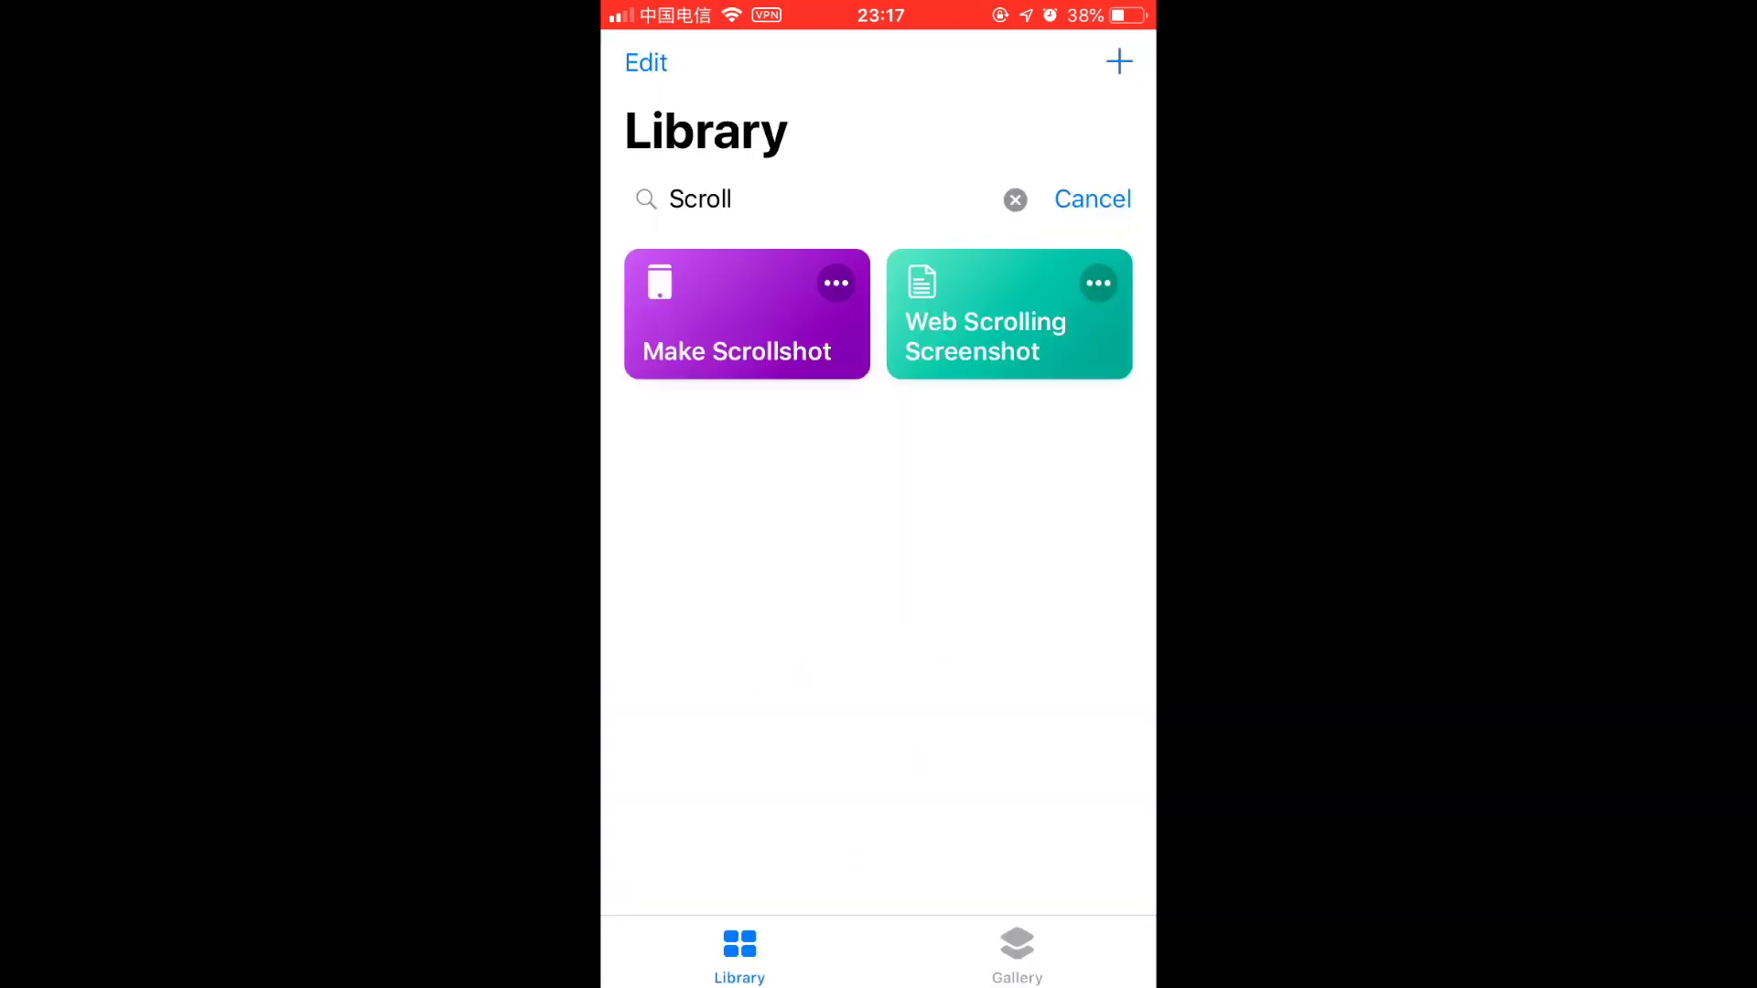
# Search for 'Pdf' and run Links To PDF on the copied article link.
pyautogui.click(1015, 199)
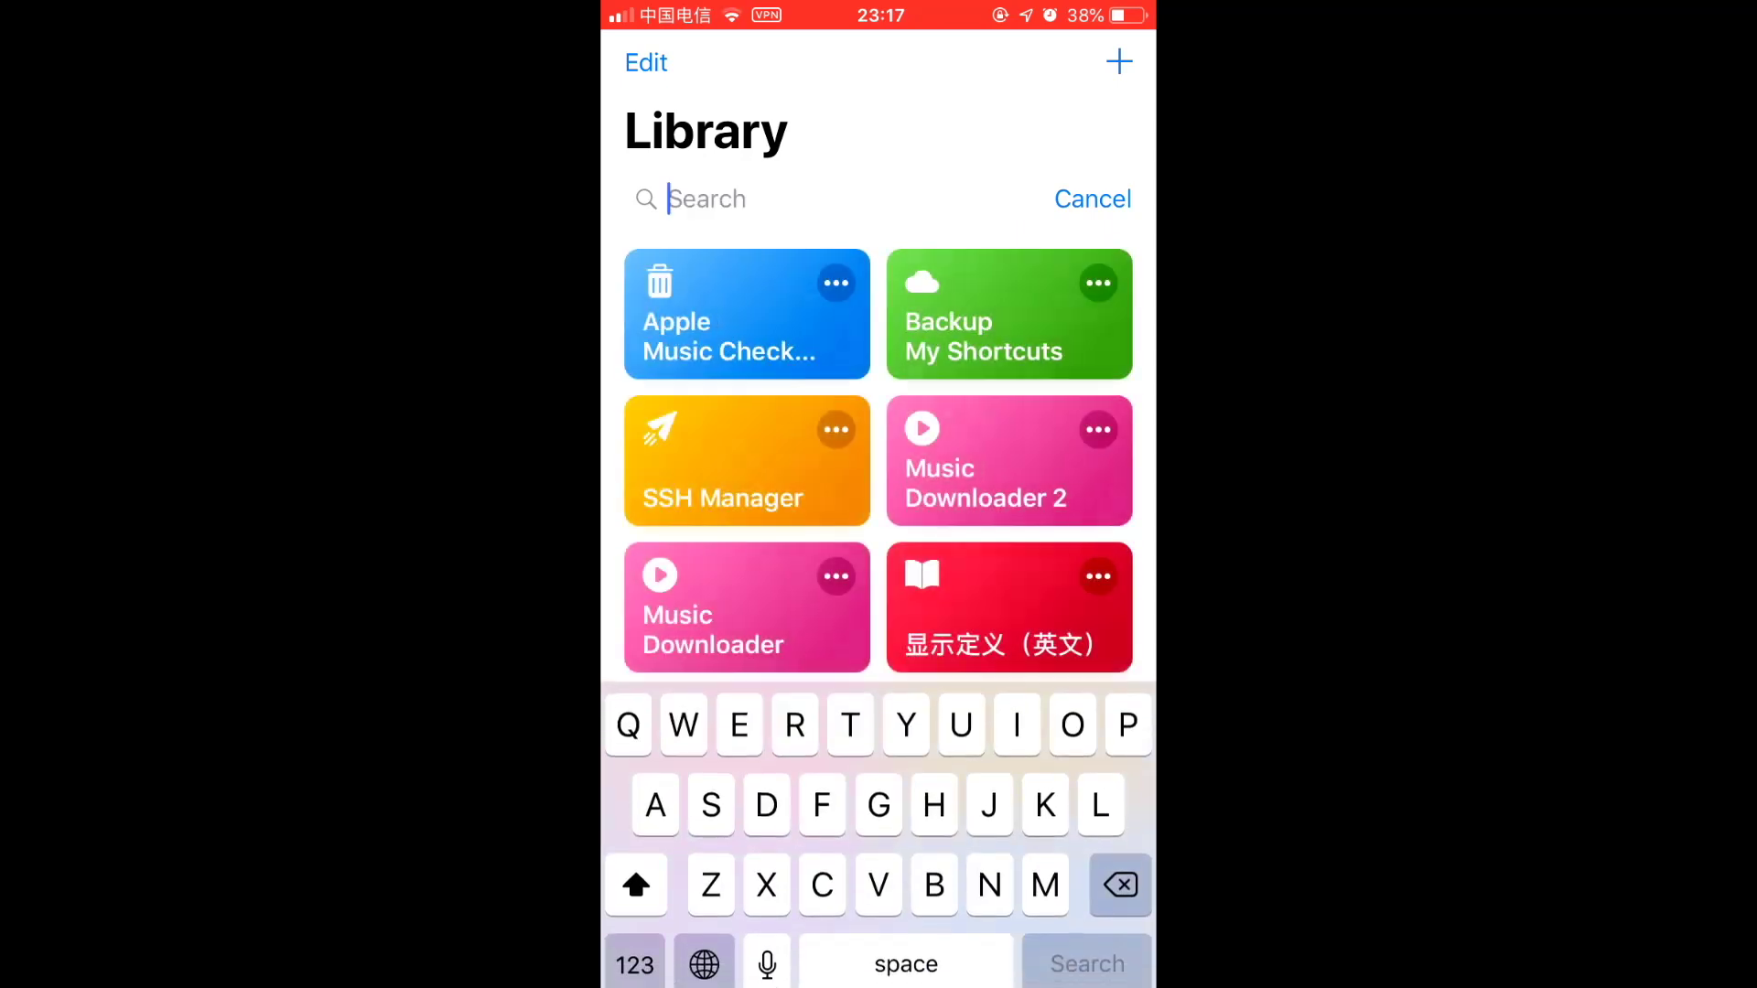
pyautogui.write('P')
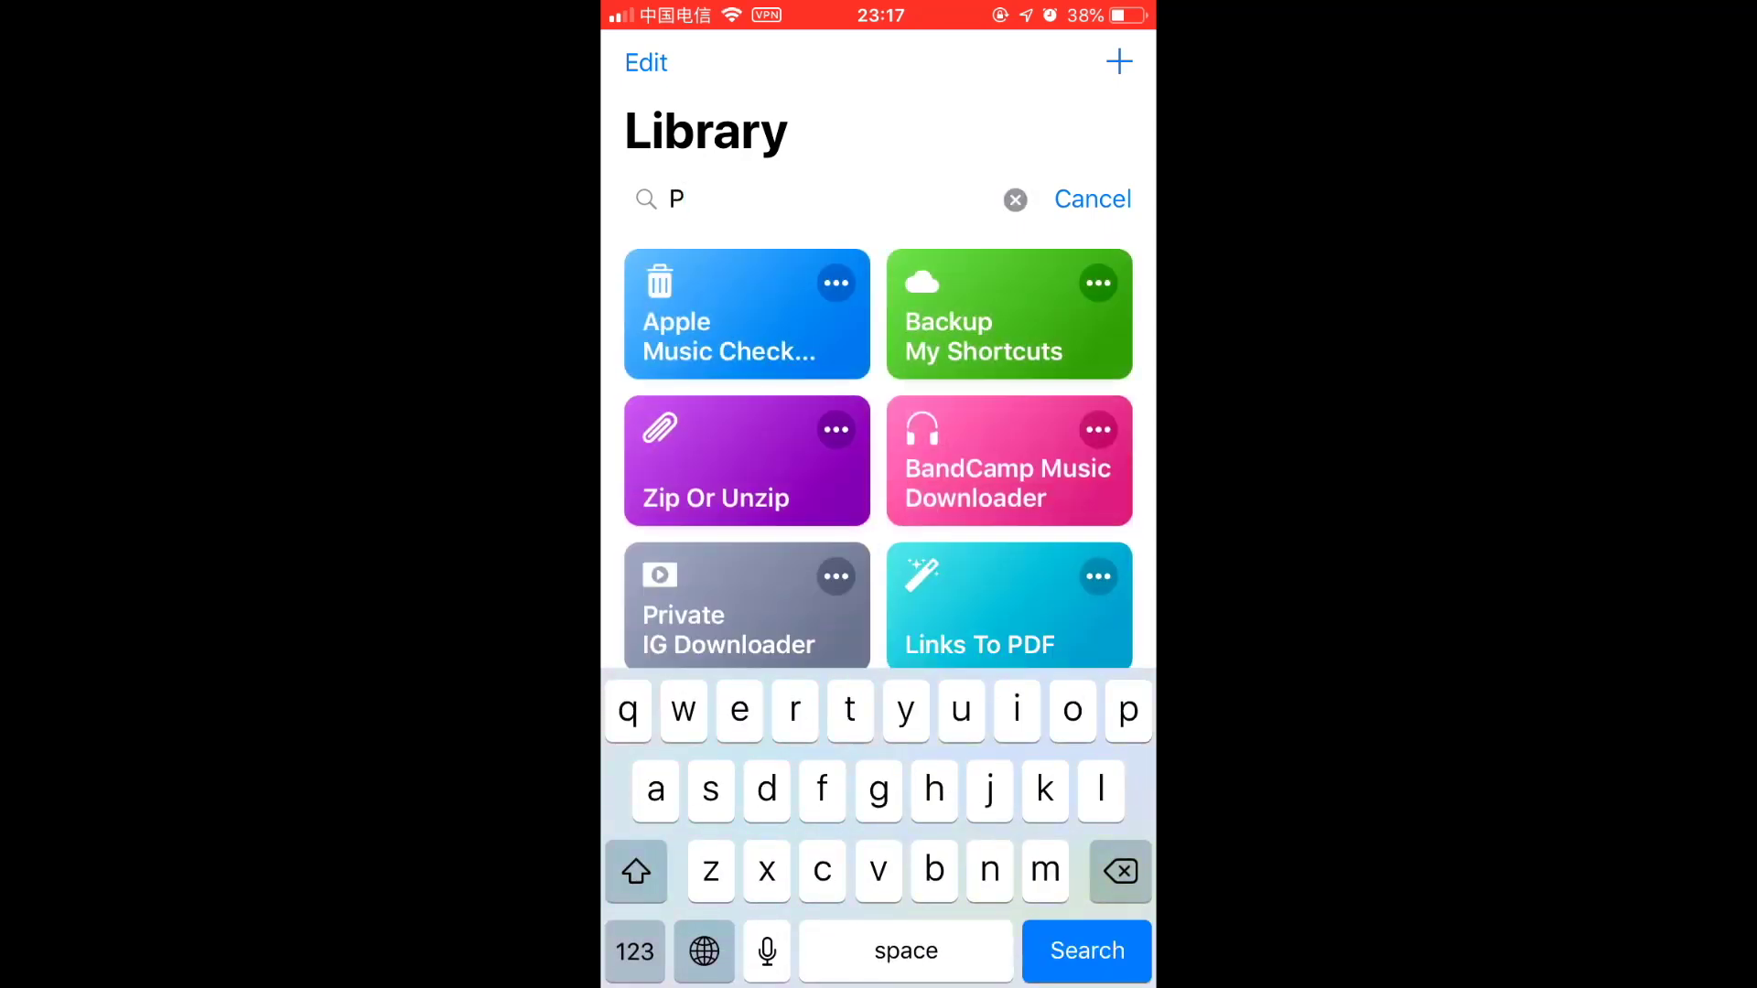
pyautogui.write('df')
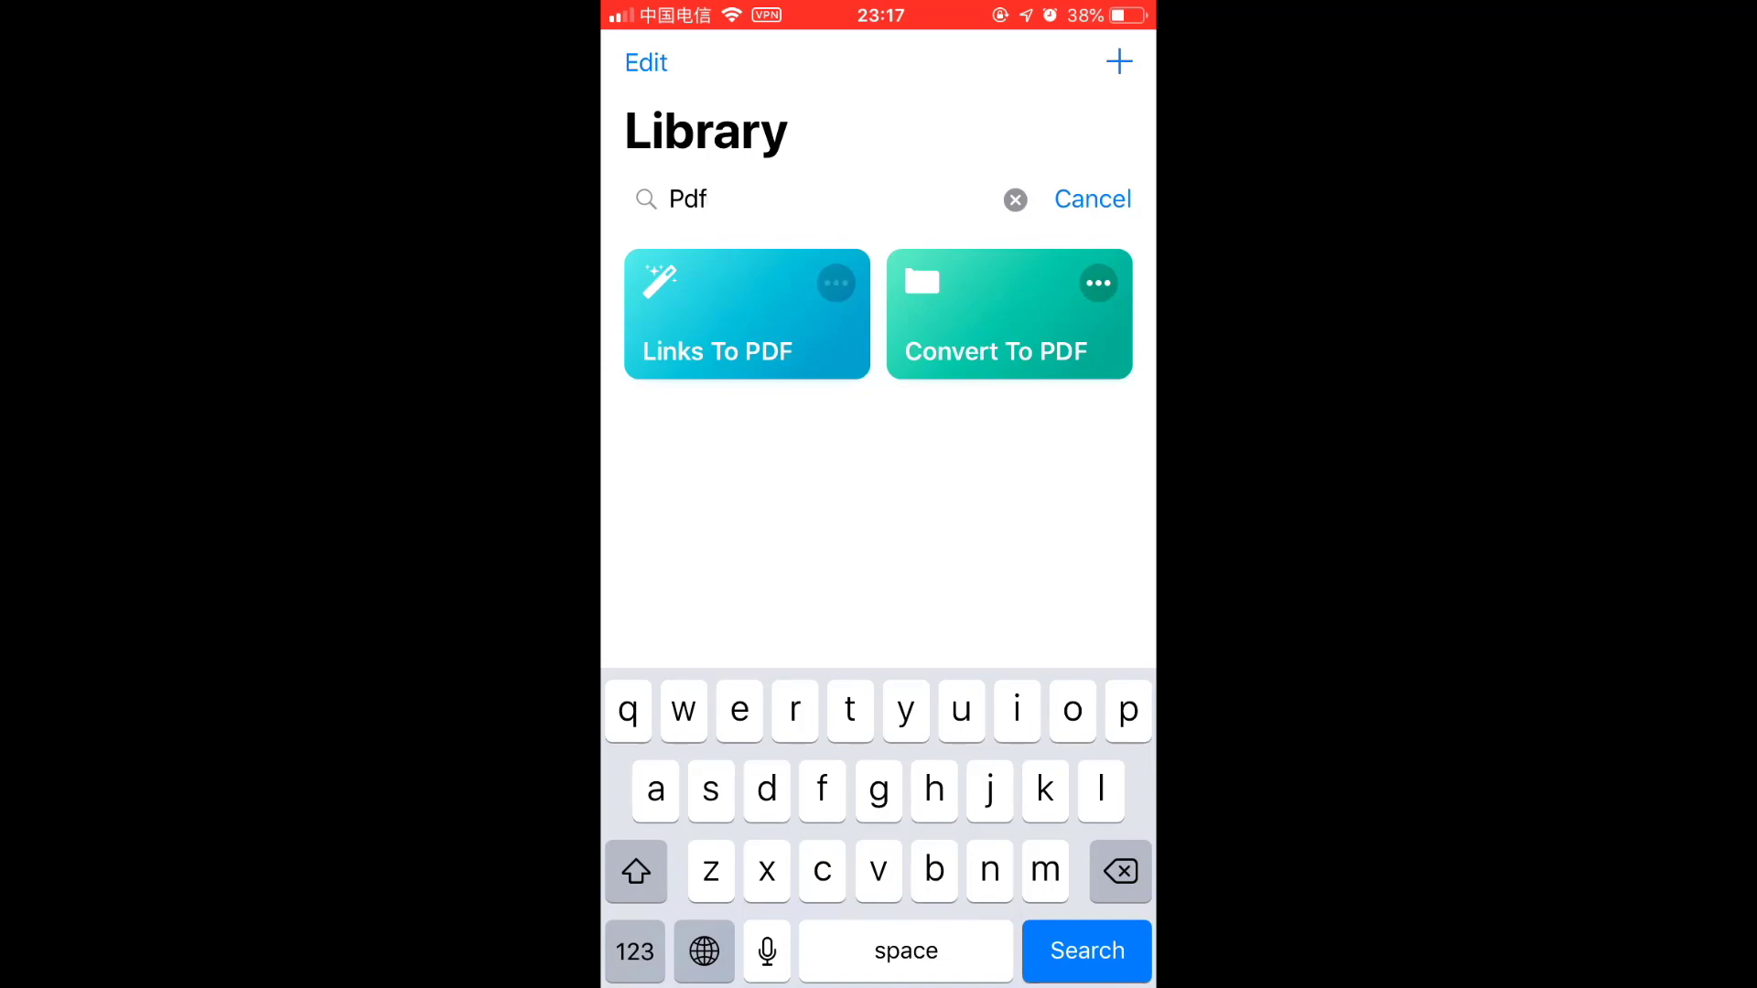
pyautogui.press('Return')
pyautogui.click(836, 283)
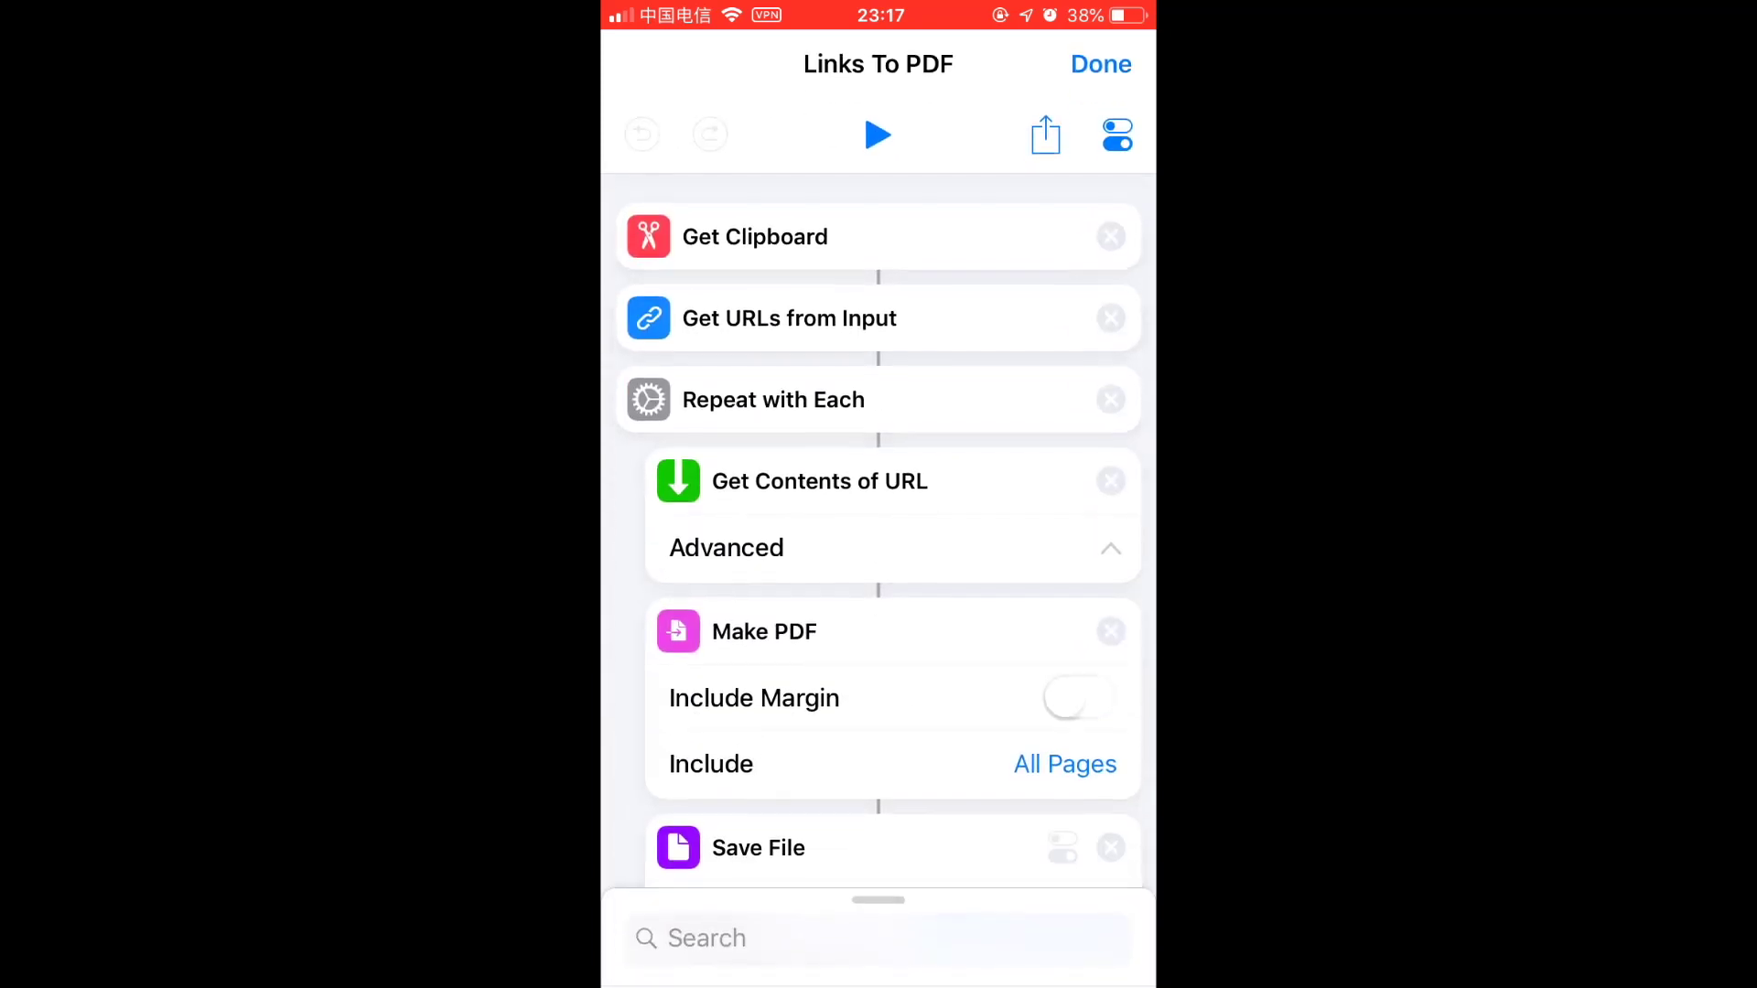
pyautogui.click(879, 133)
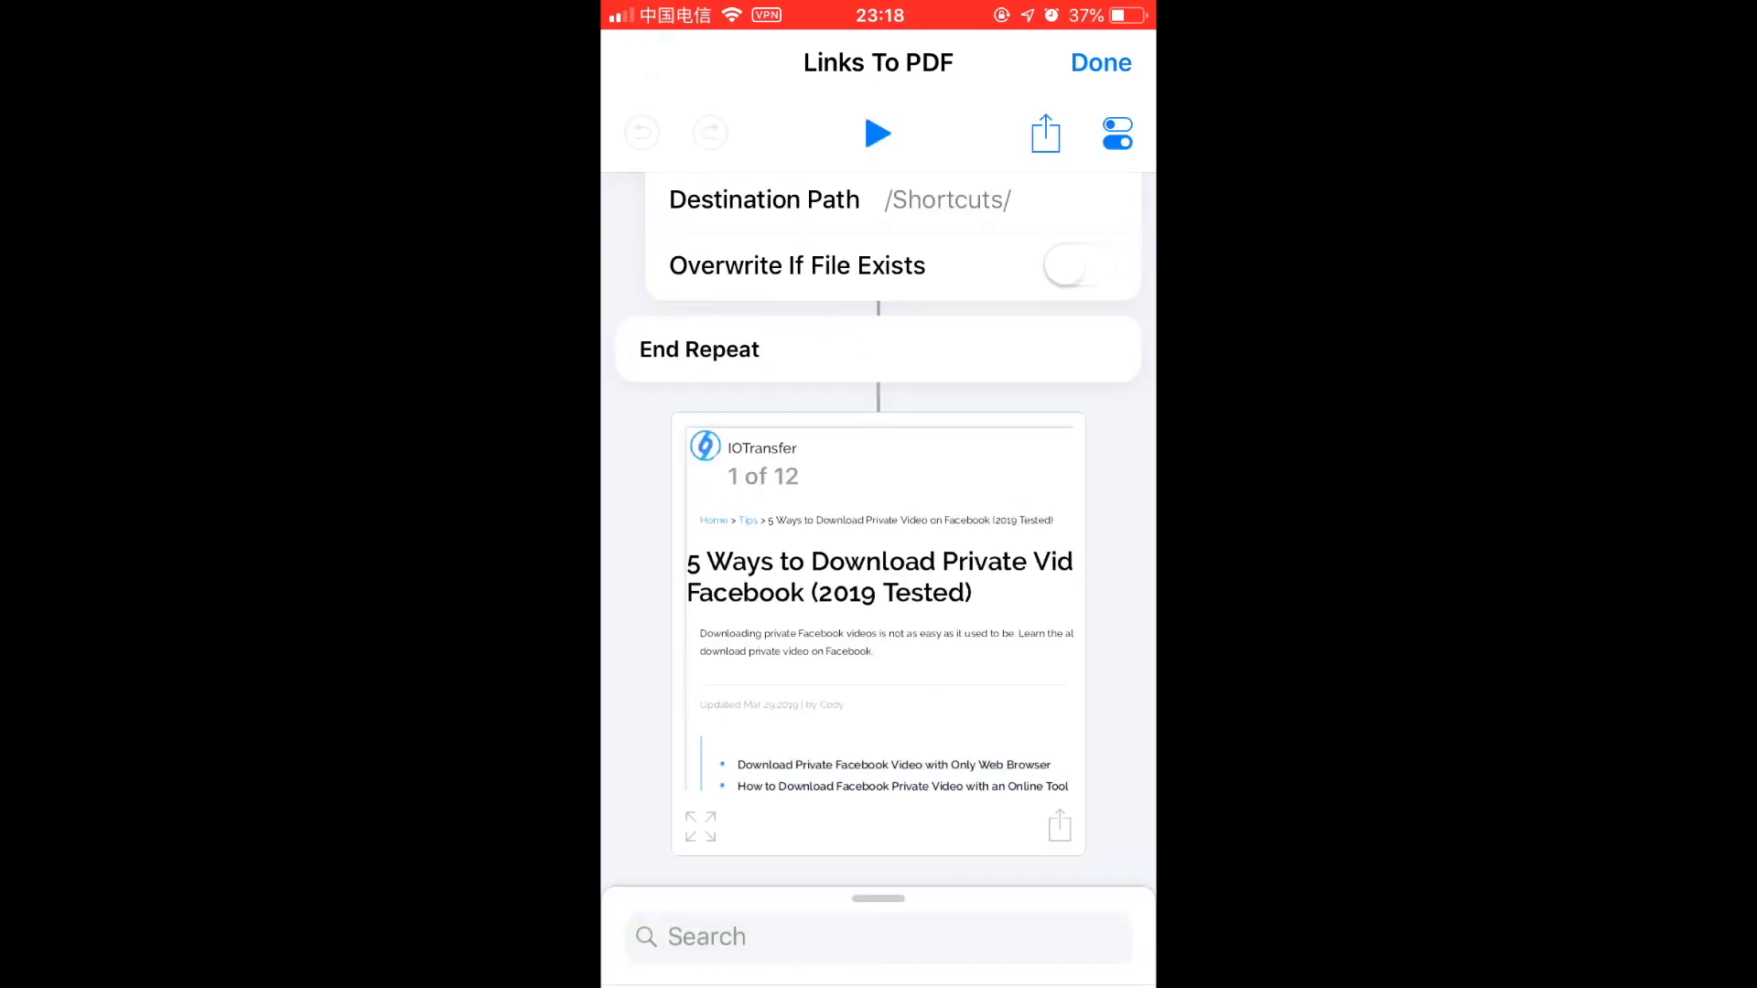
pyautogui.scroll(-10, 880, 612)
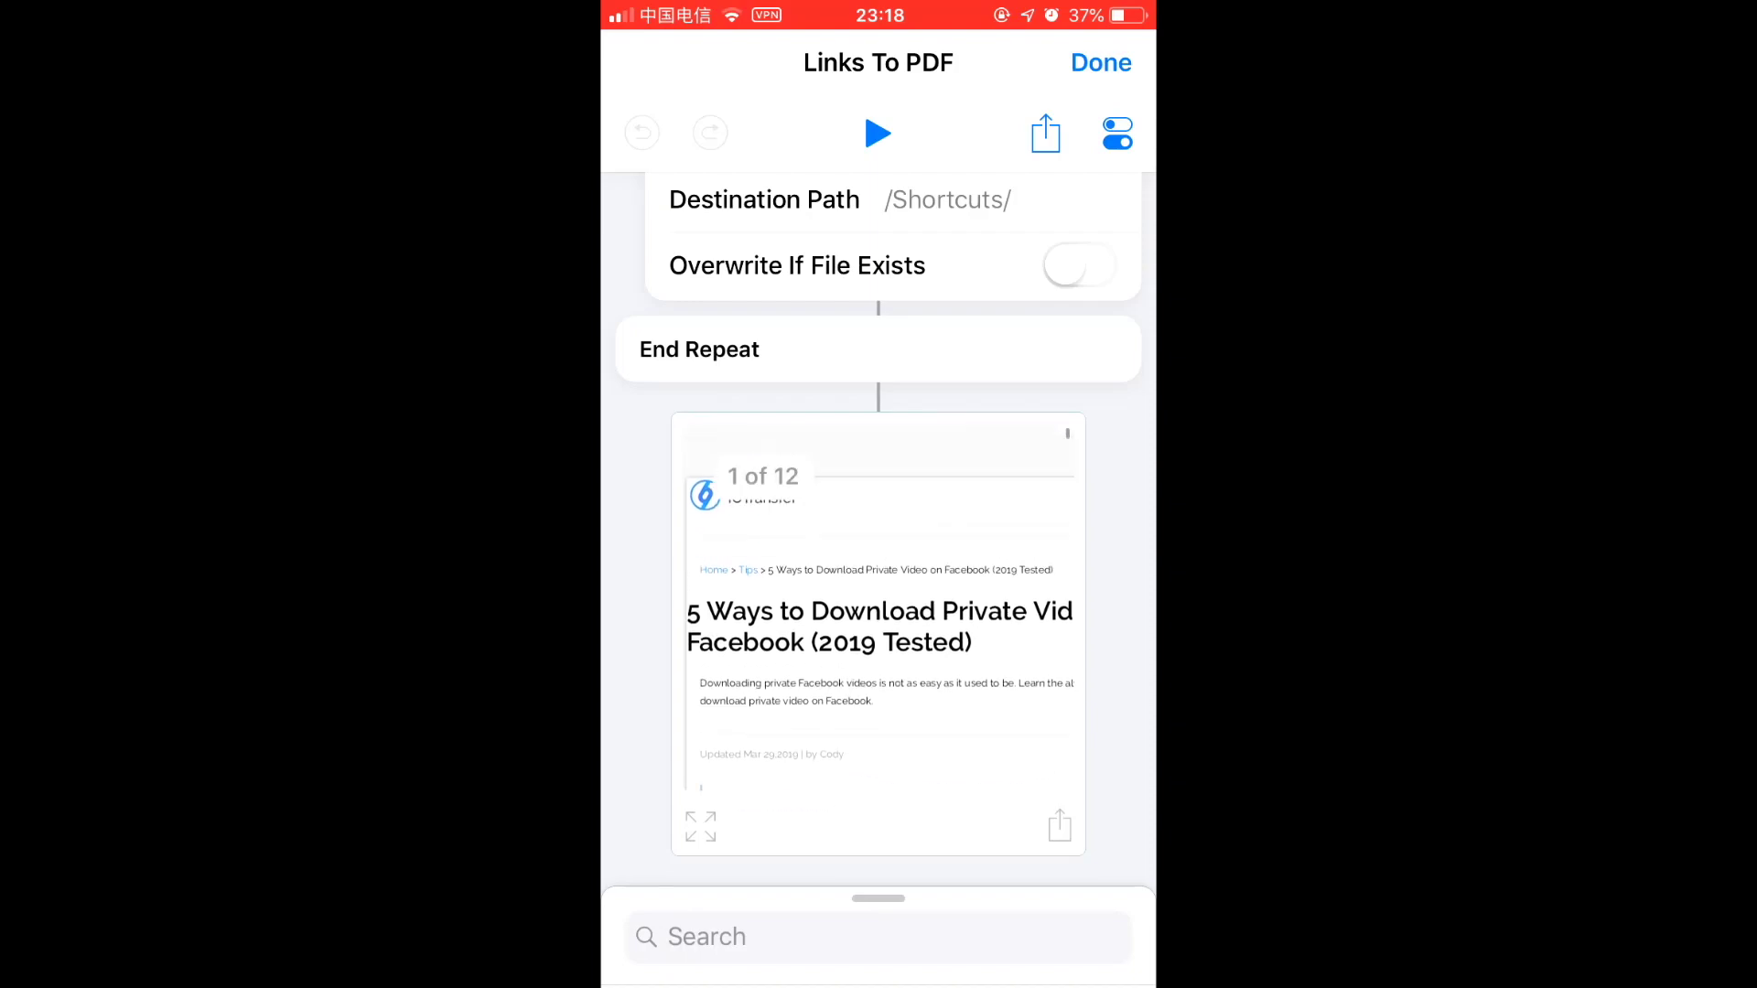
pyautogui.scroll(2, 879, 549)
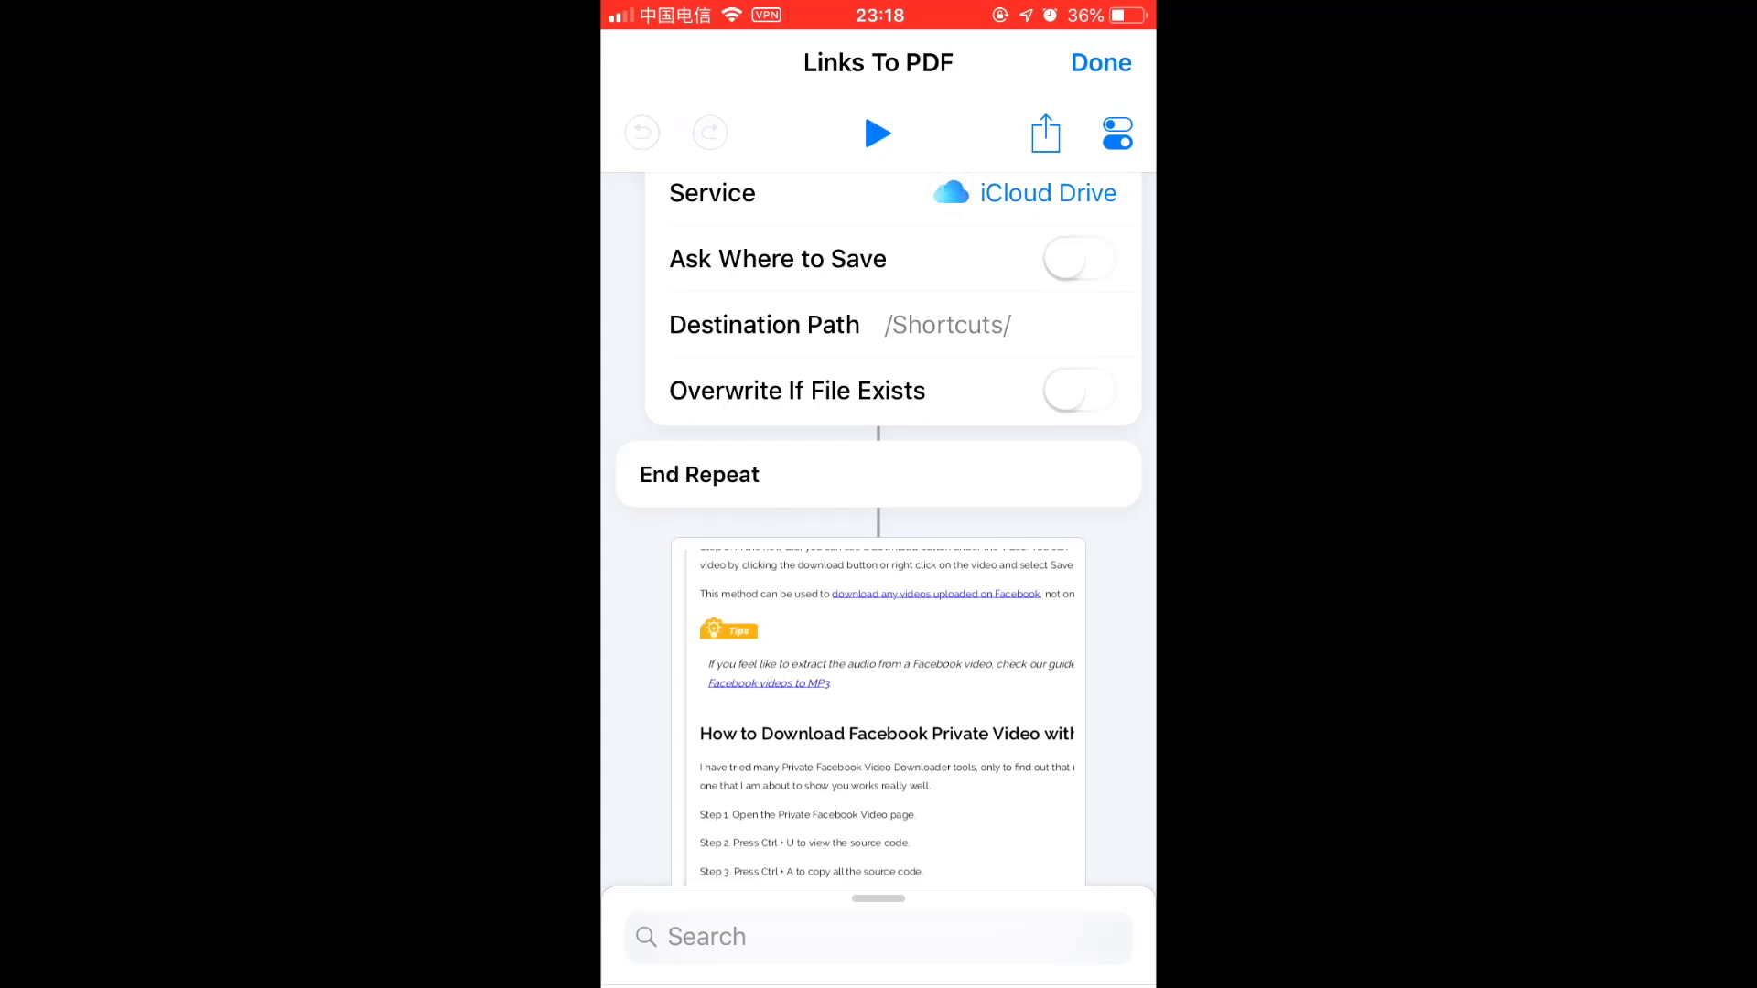
pyautogui.scroll(-2, 880, 718)
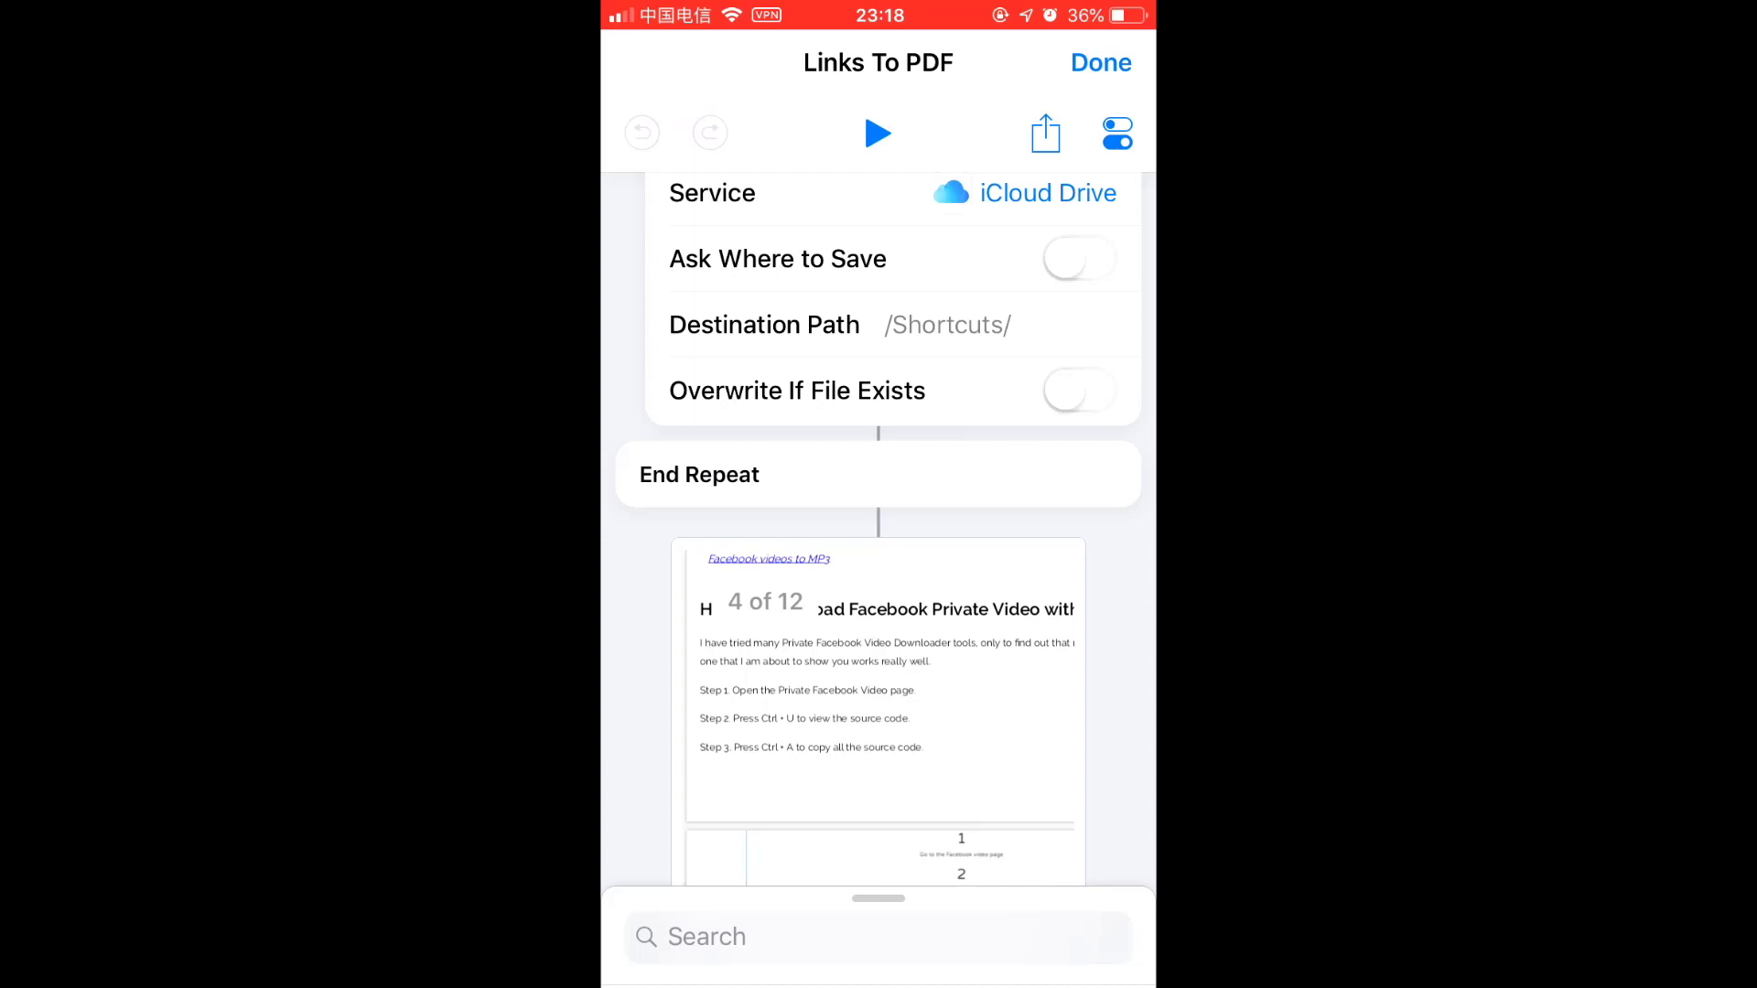
# Back in the library, run URL 2 Mobi on the copied article link.
pyautogui.click(1100, 62)
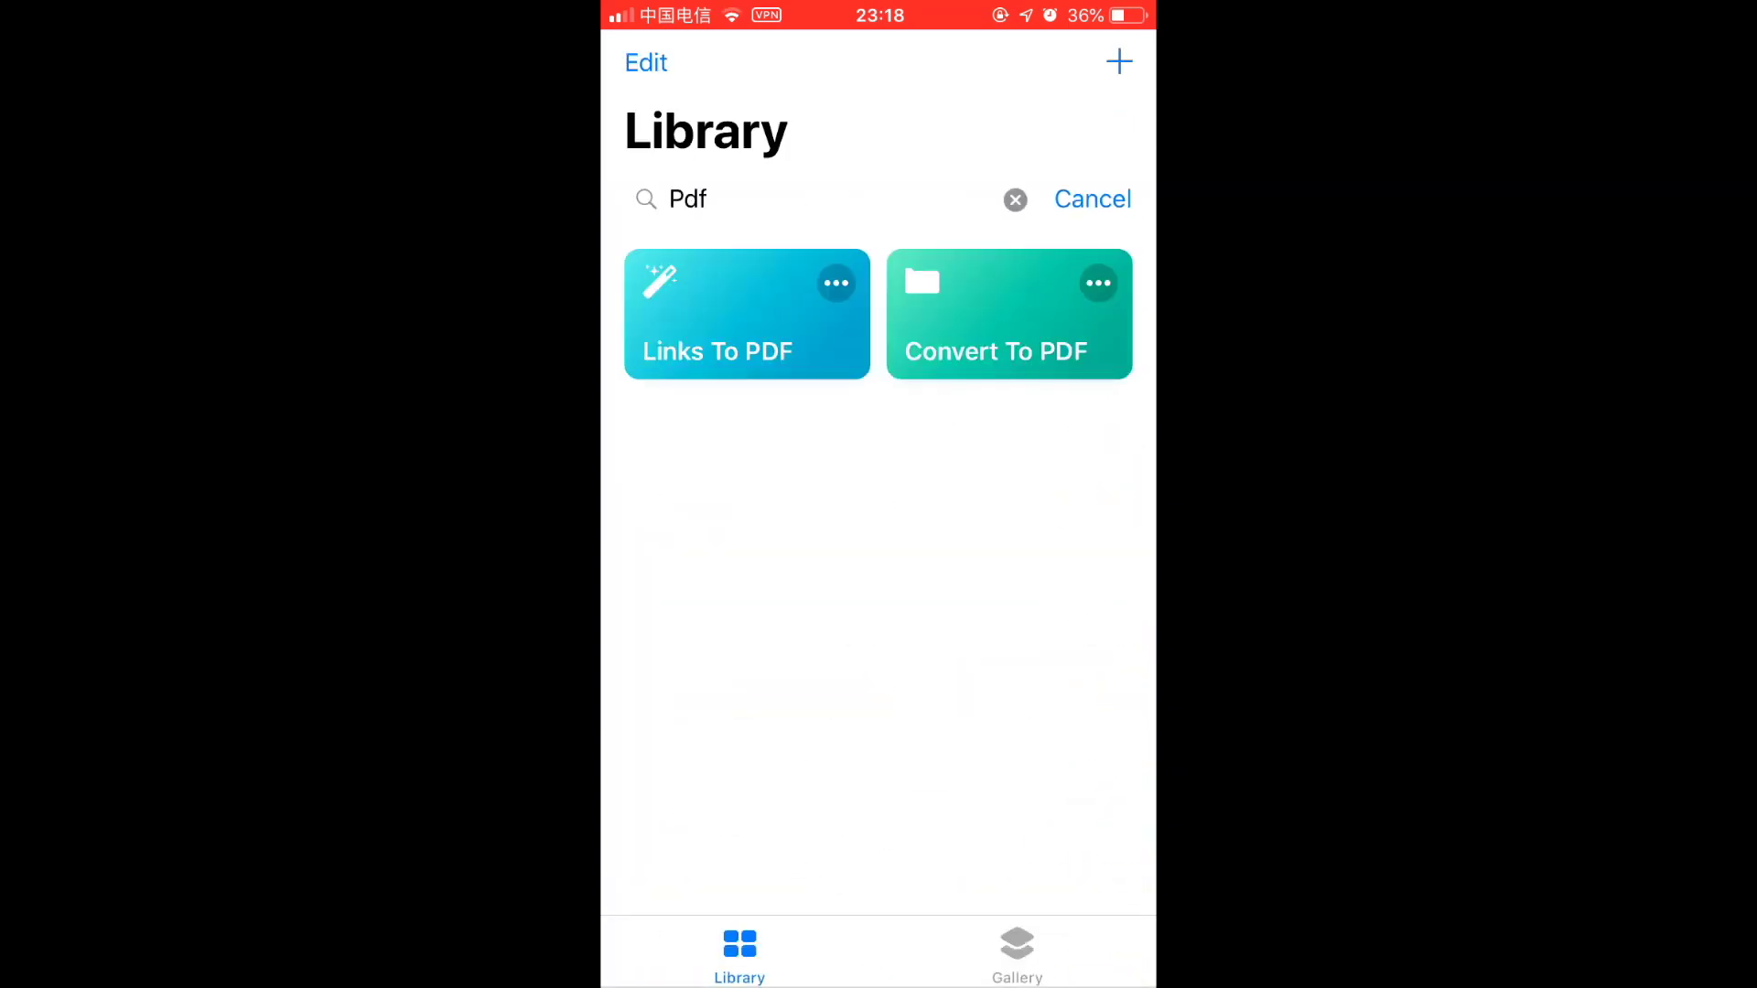
pyautogui.write('Ur')
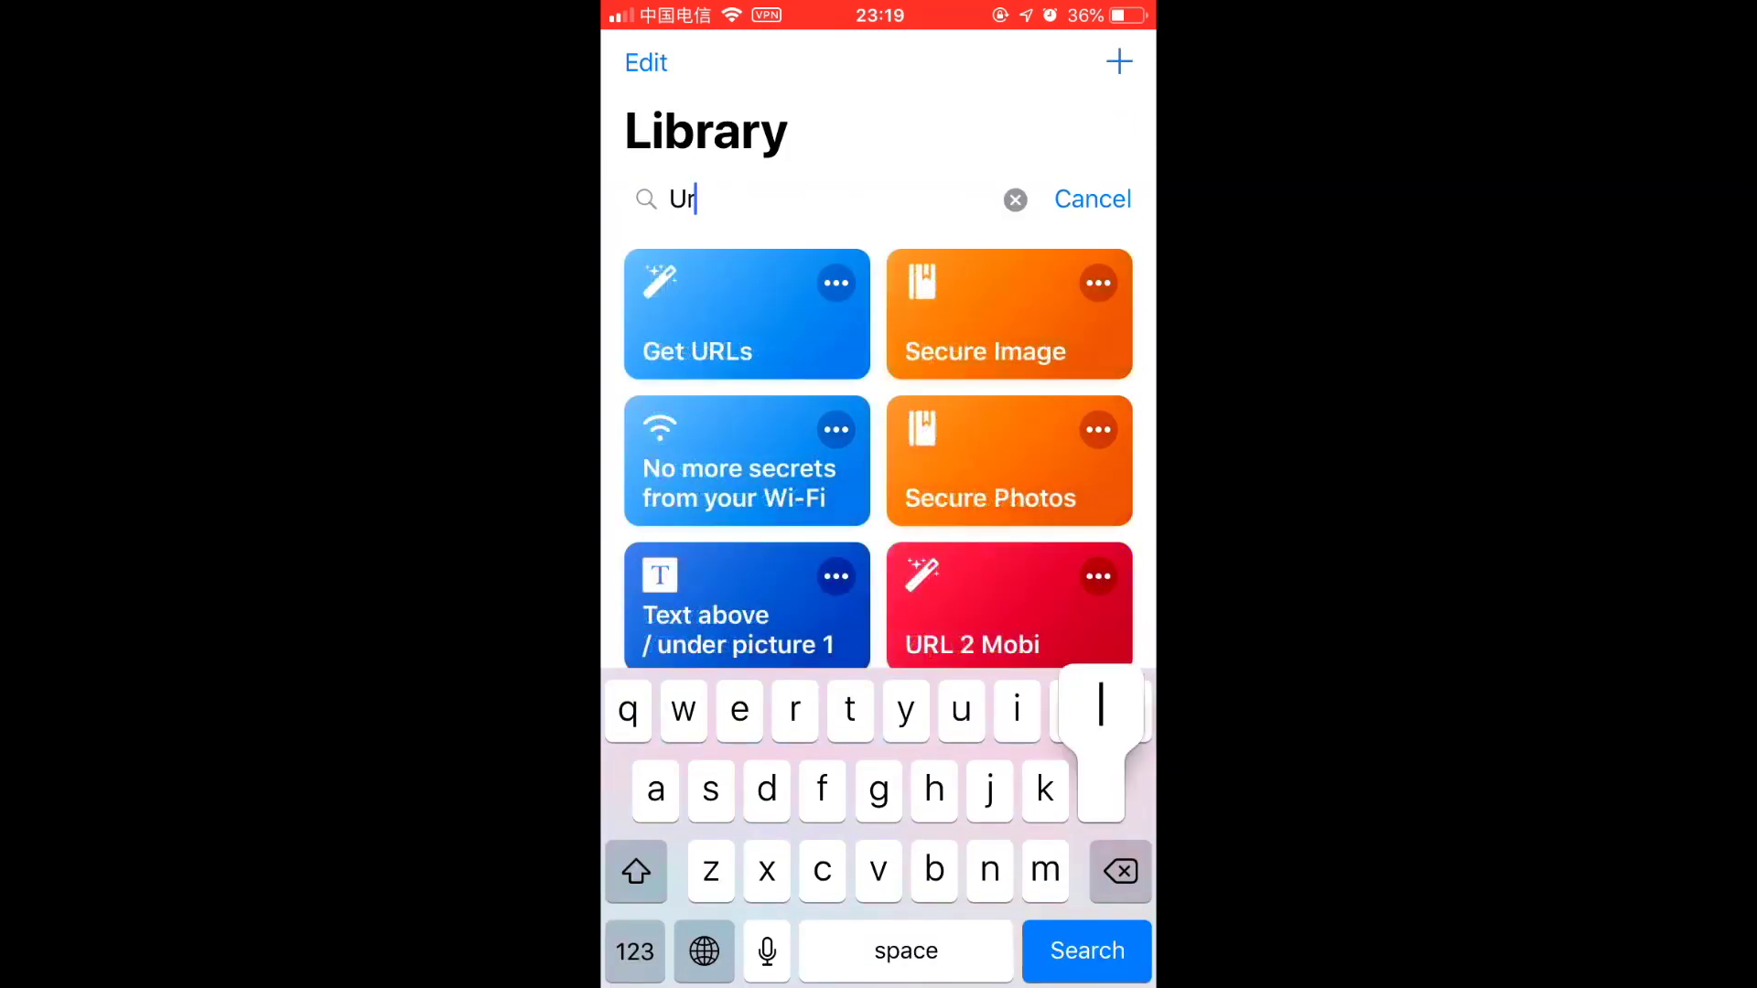
pyautogui.write('l')
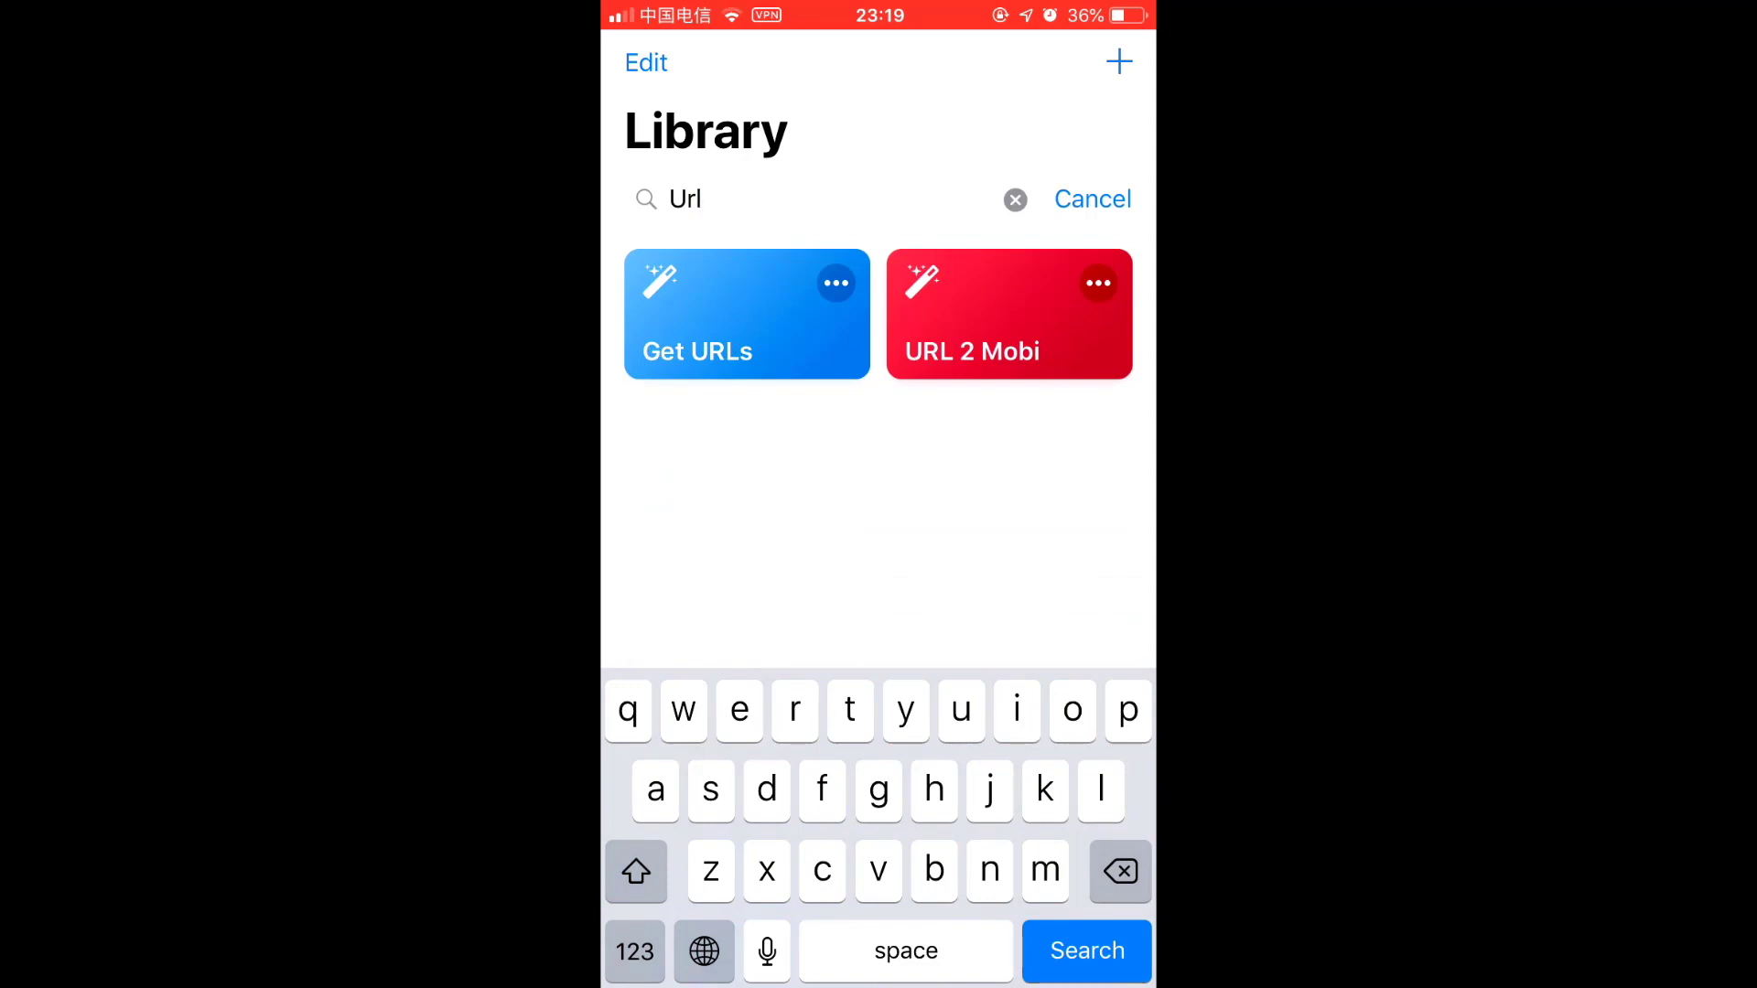
pyautogui.click(1098, 282)
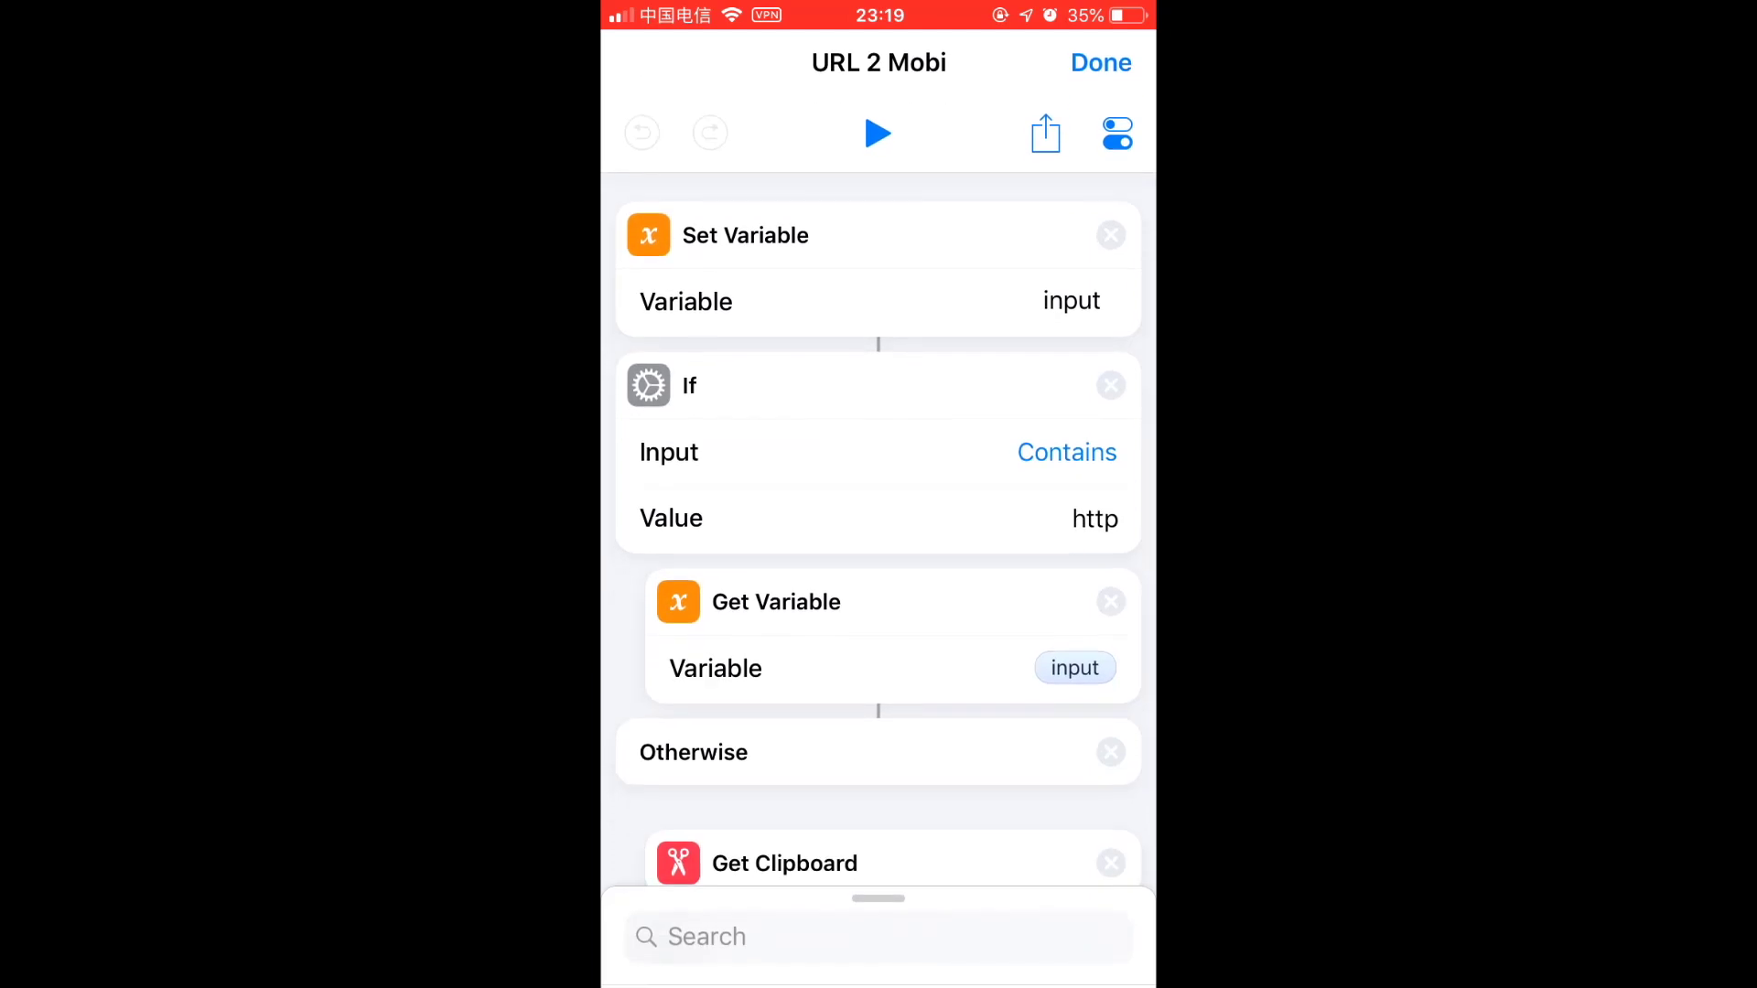
pyautogui.click(878, 132)
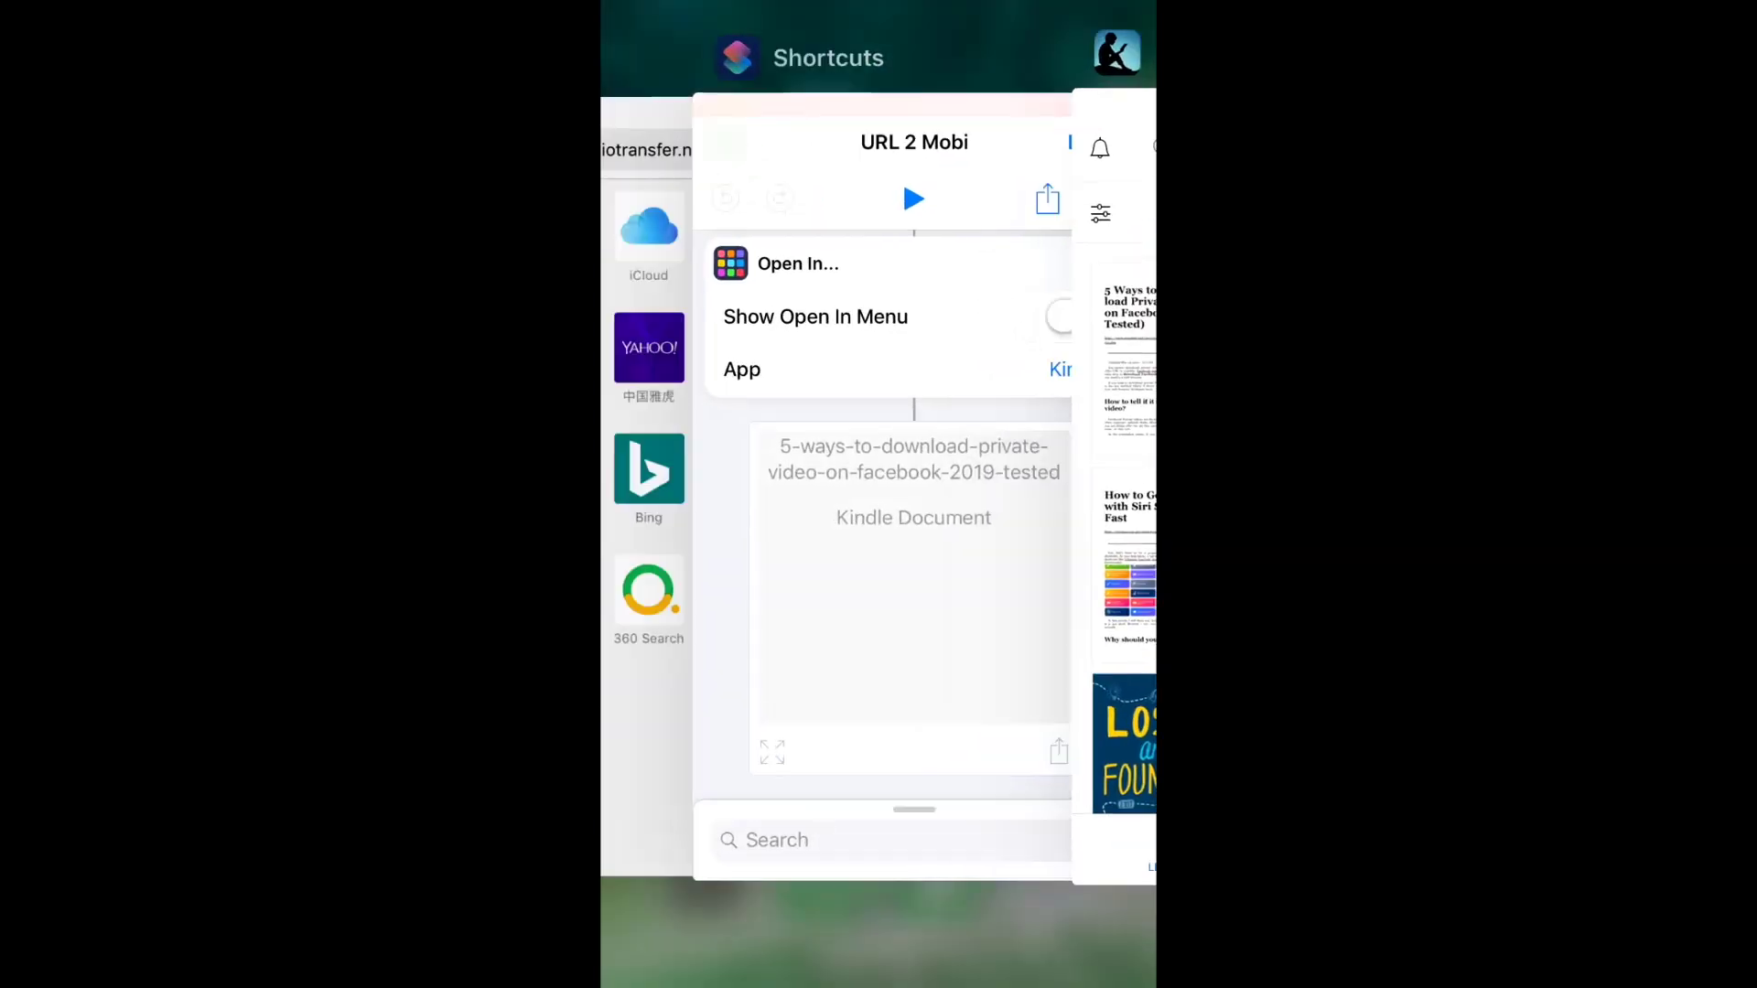
pyautogui.write('epub')
# Change URL 2 Mobi's format text to lowercase 'epub'.
pyautogui.click(879, 642)
pyautogui.click(1096, 572)
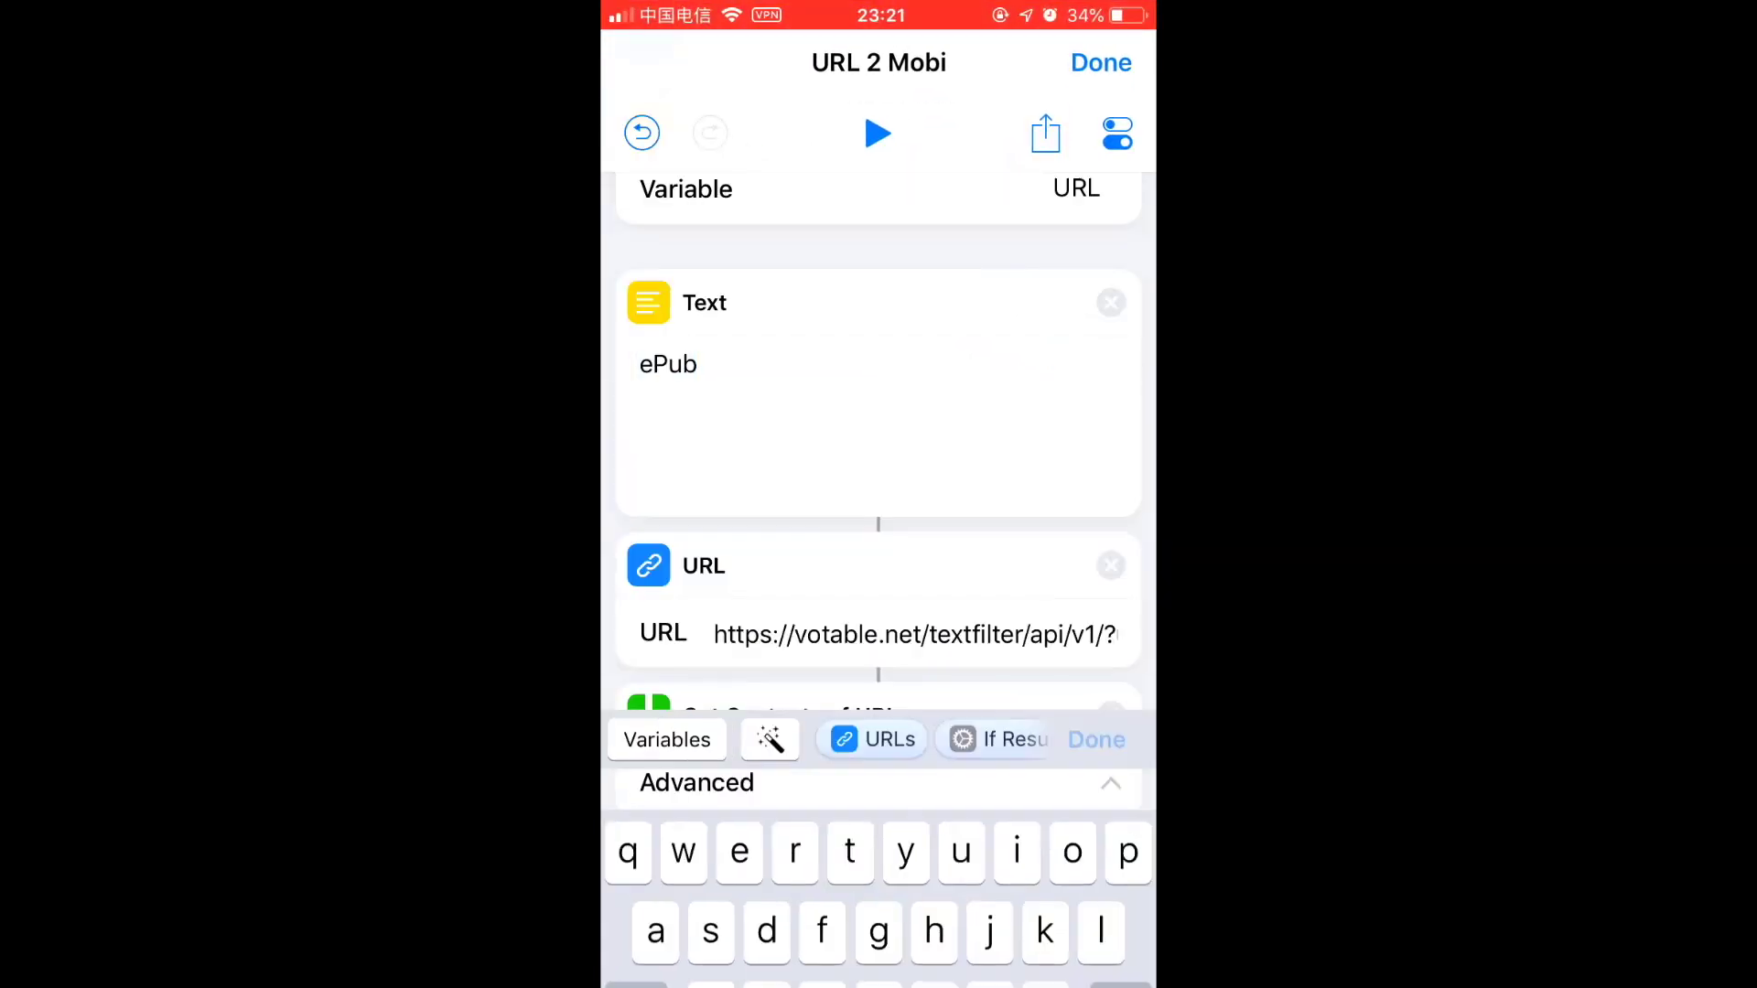
pyautogui.click(701, 364)
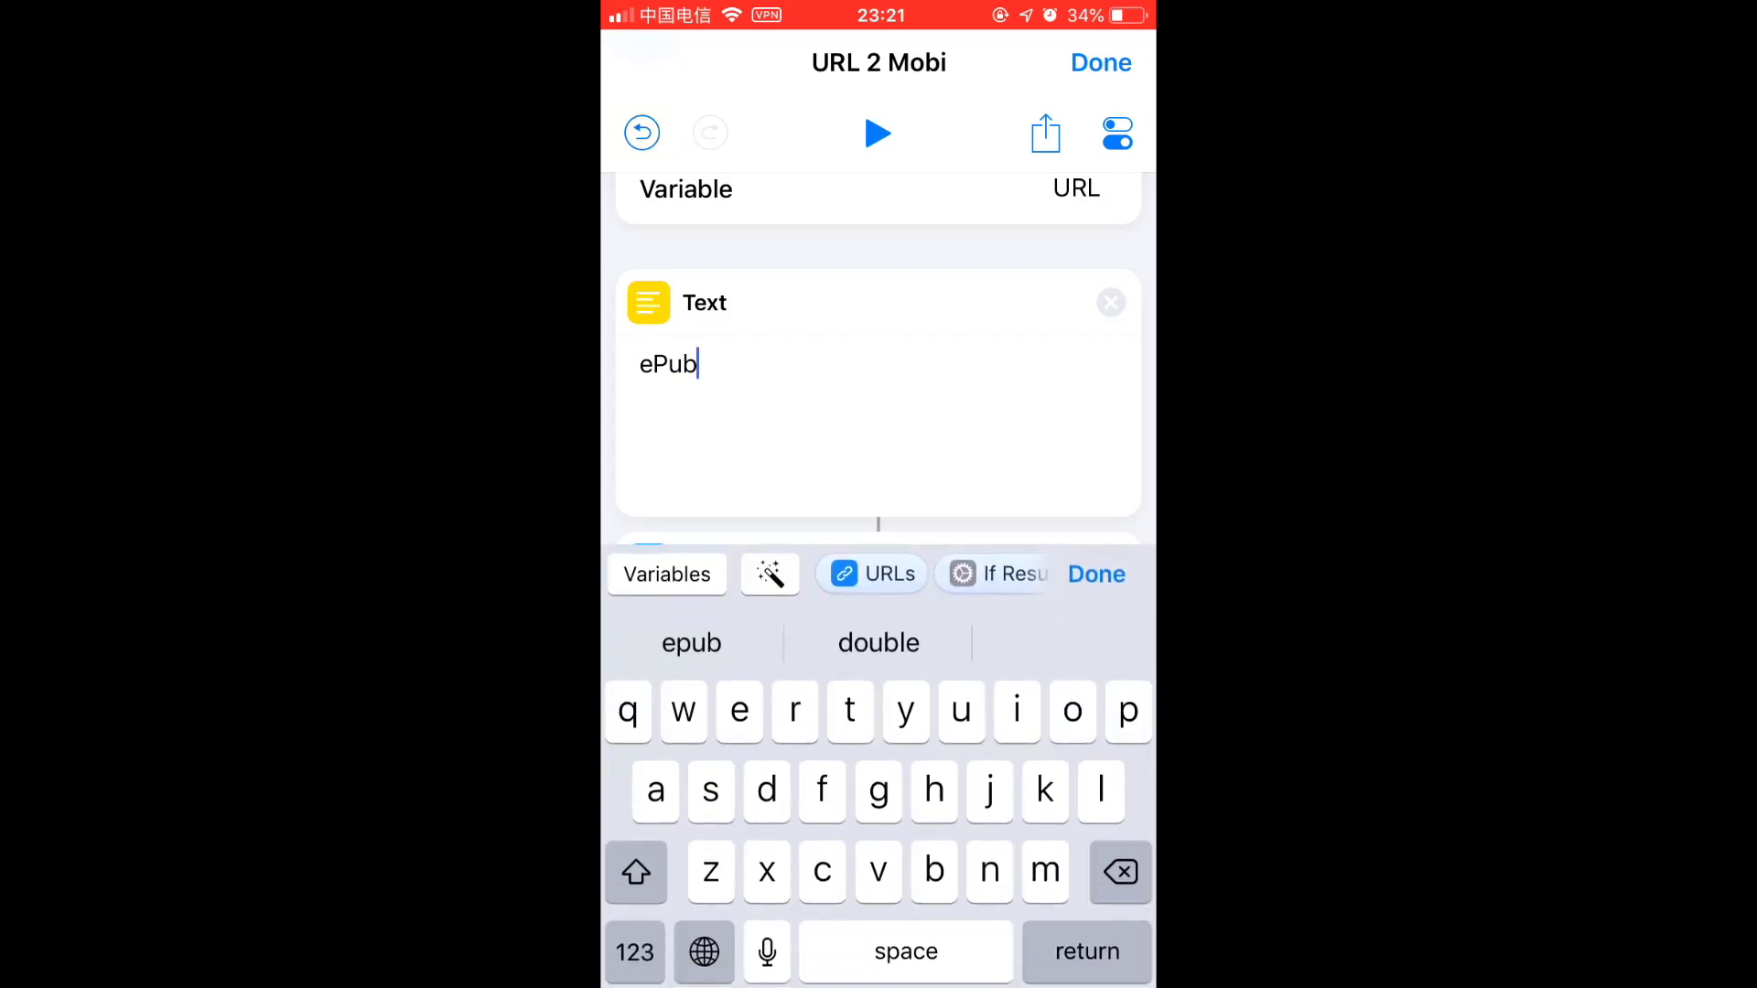
pyautogui.press('BackSpace')
pyautogui.press('BackSpace')
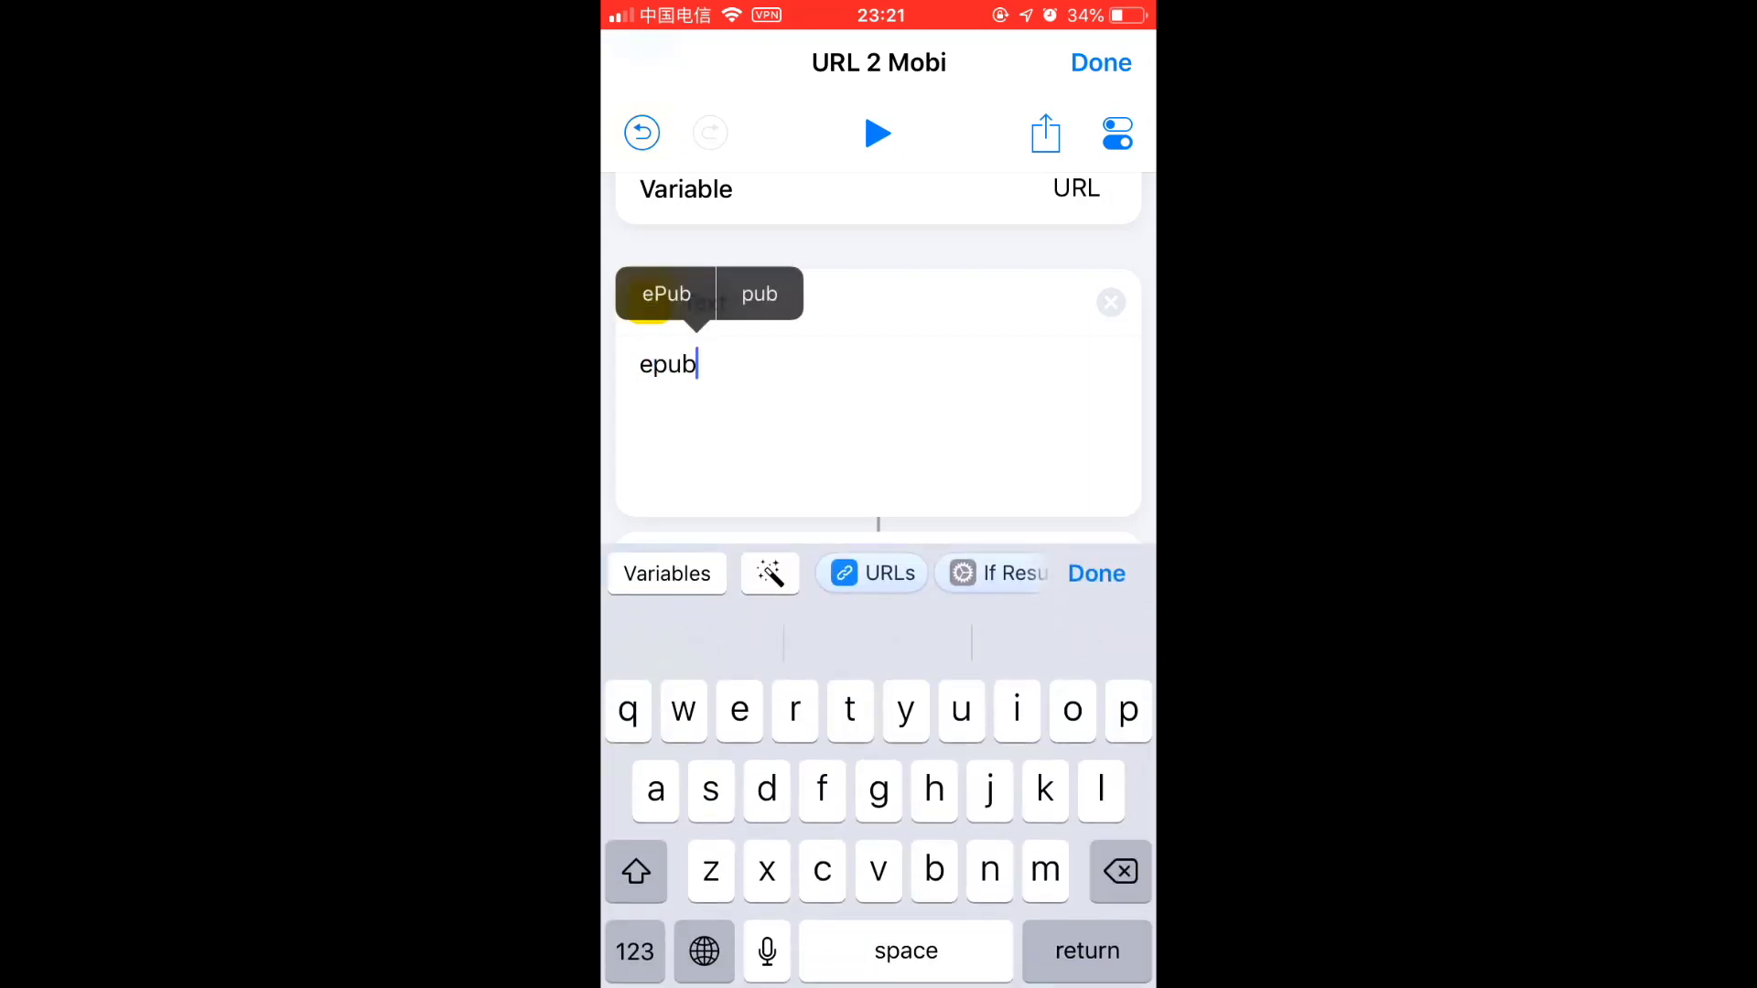
pyautogui.click(1097, 573)
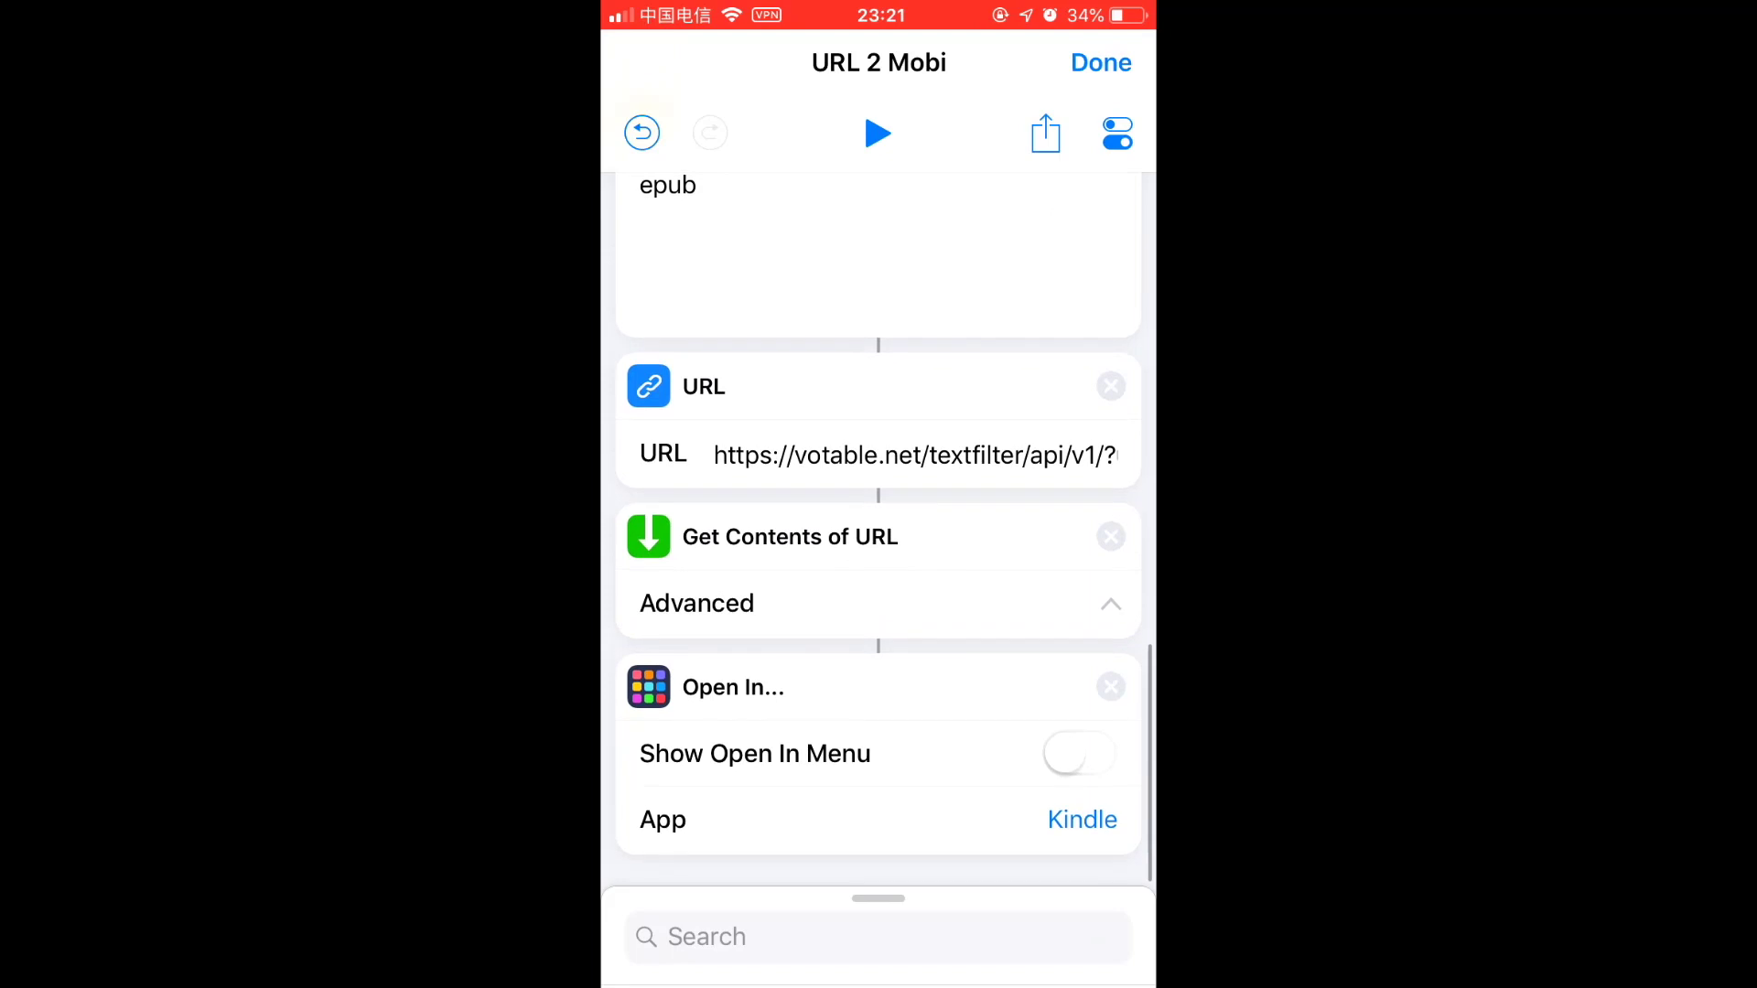
# Set the Open In app to Books and run the shortcut.
pyautogui.click(1082, 821)
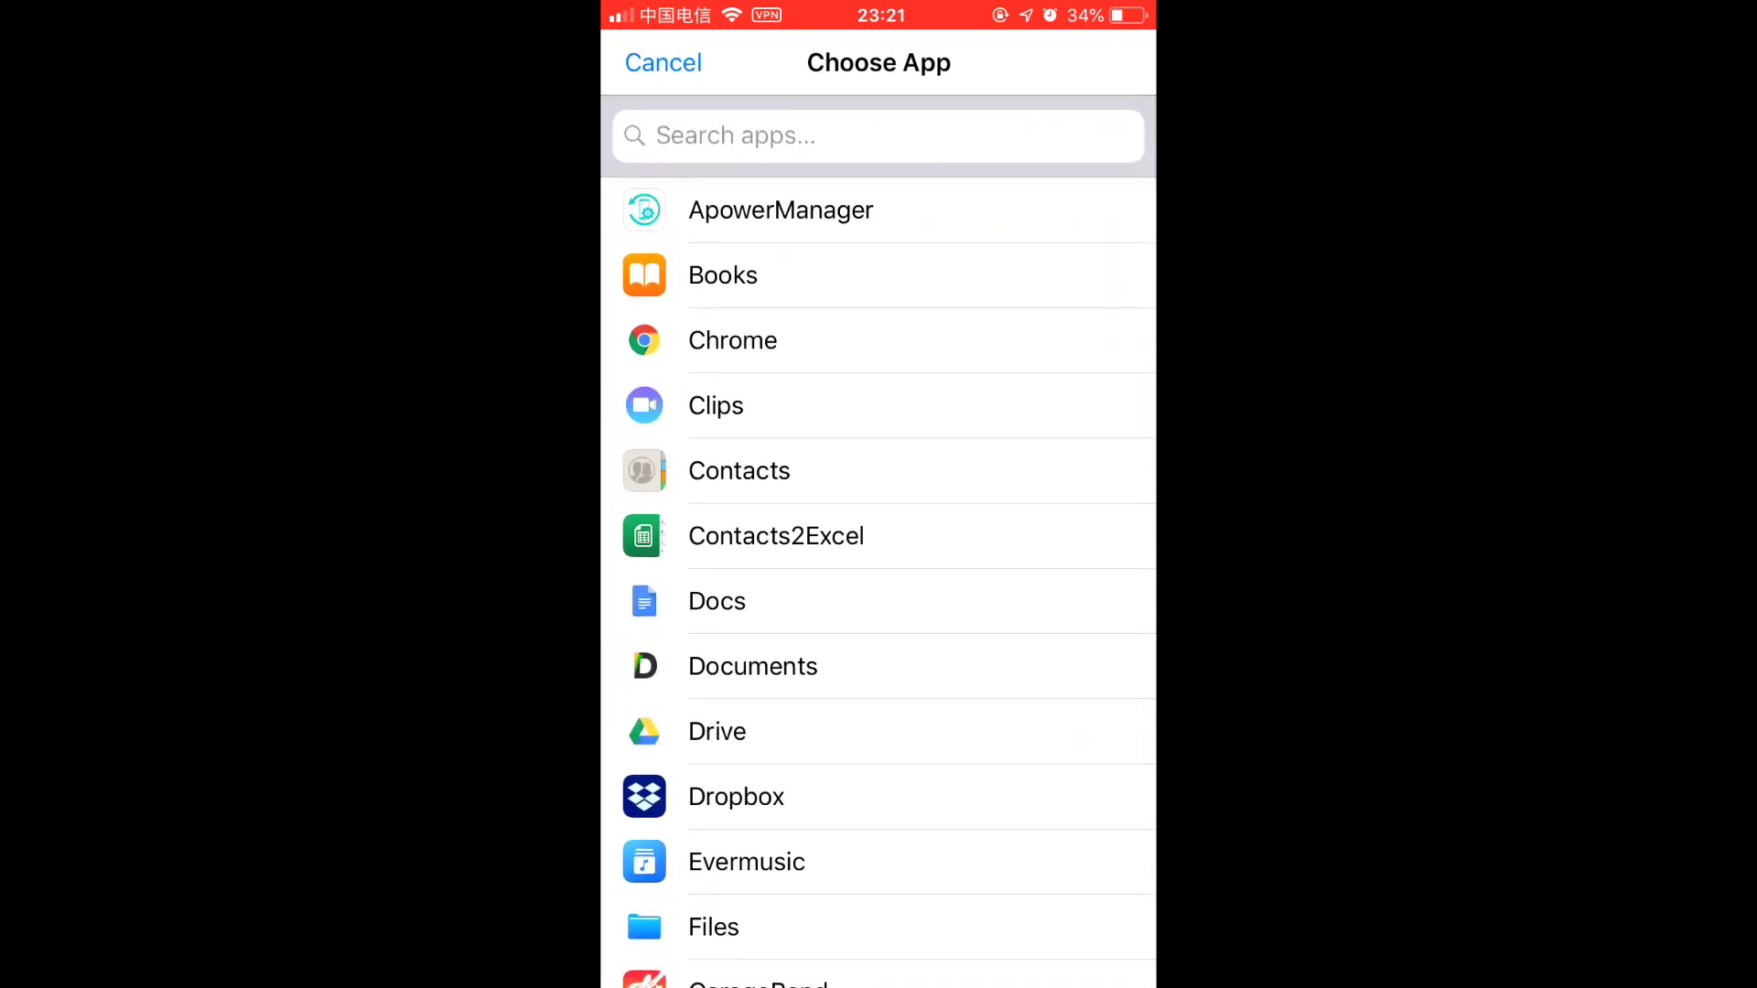
pyautogui.click(723, 274)
pyautogui.click(880, 132)
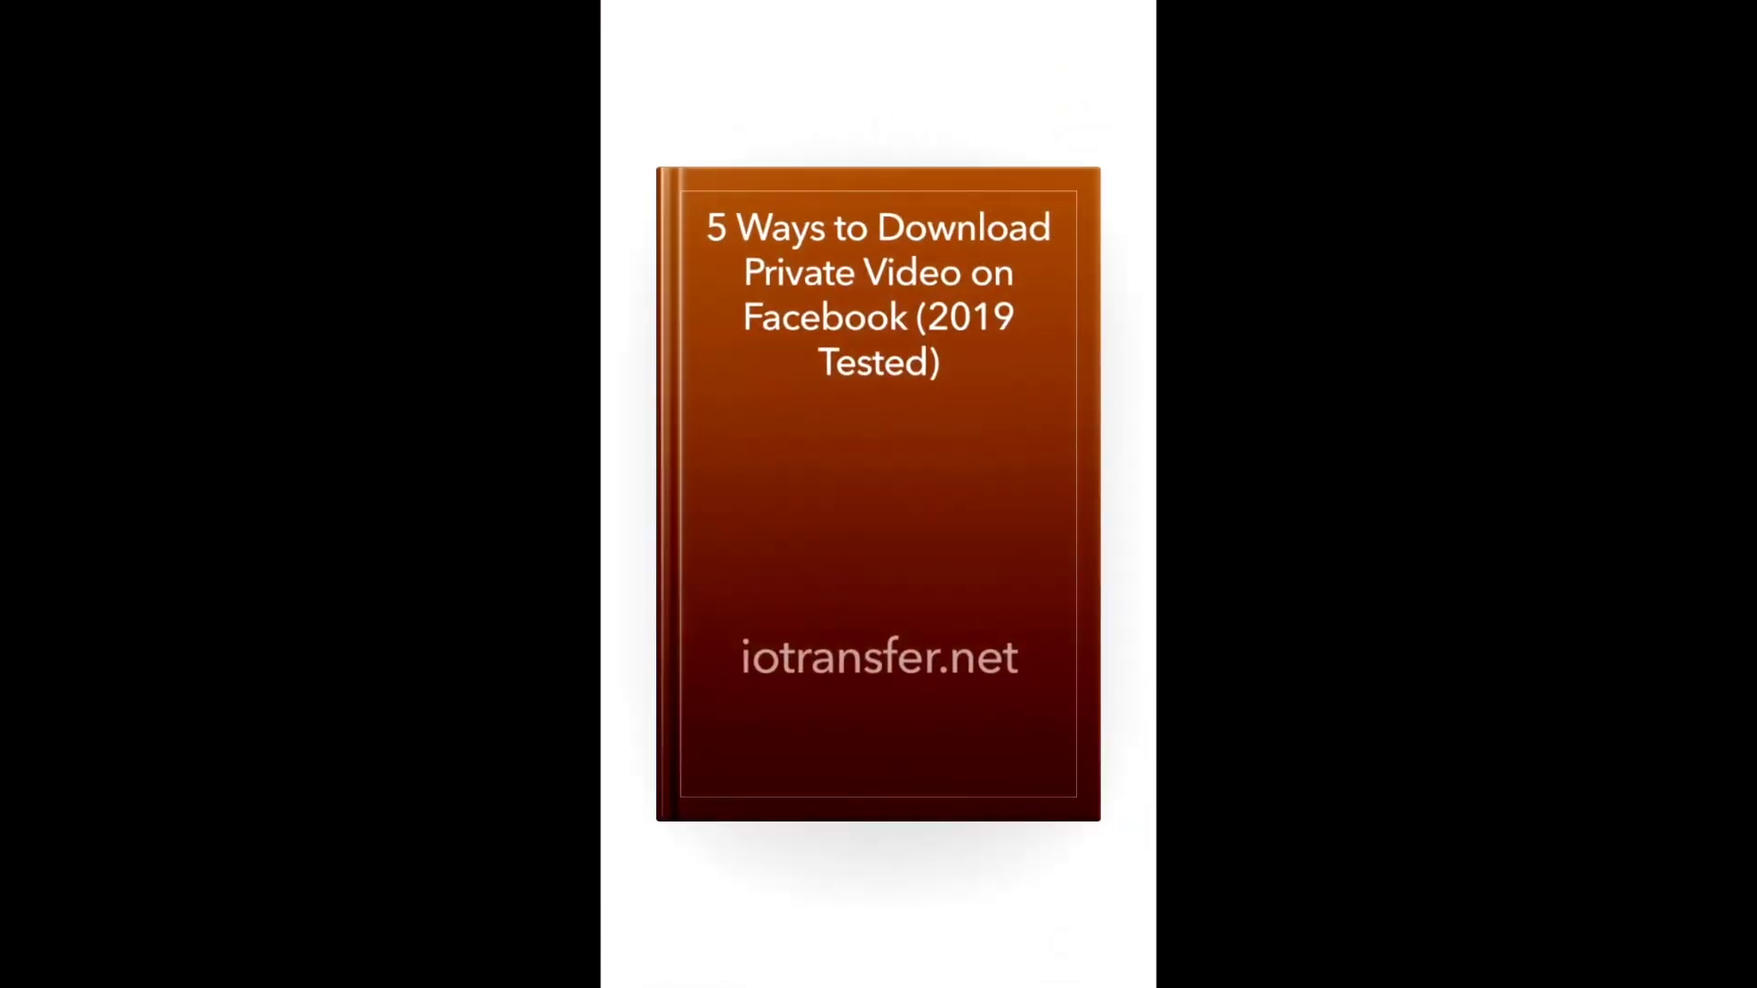
pyautogui.hscroll(1, 878, 495)
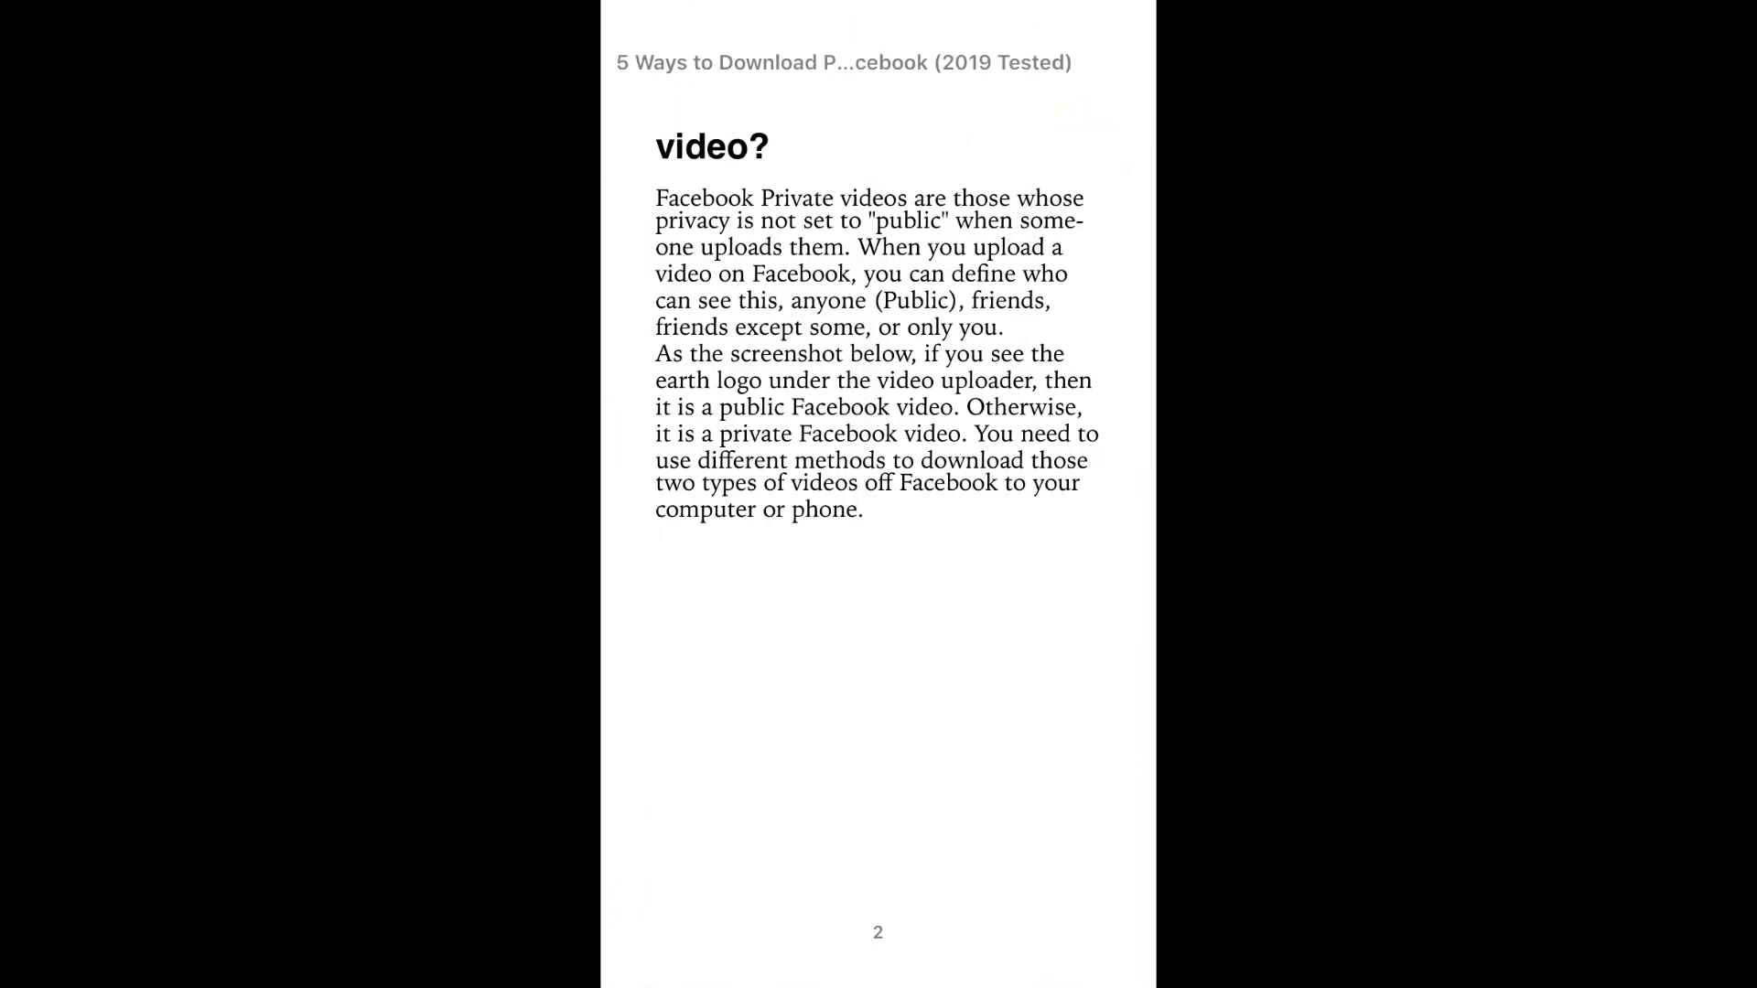
pyautogui.hscroll(1, 880, 494)
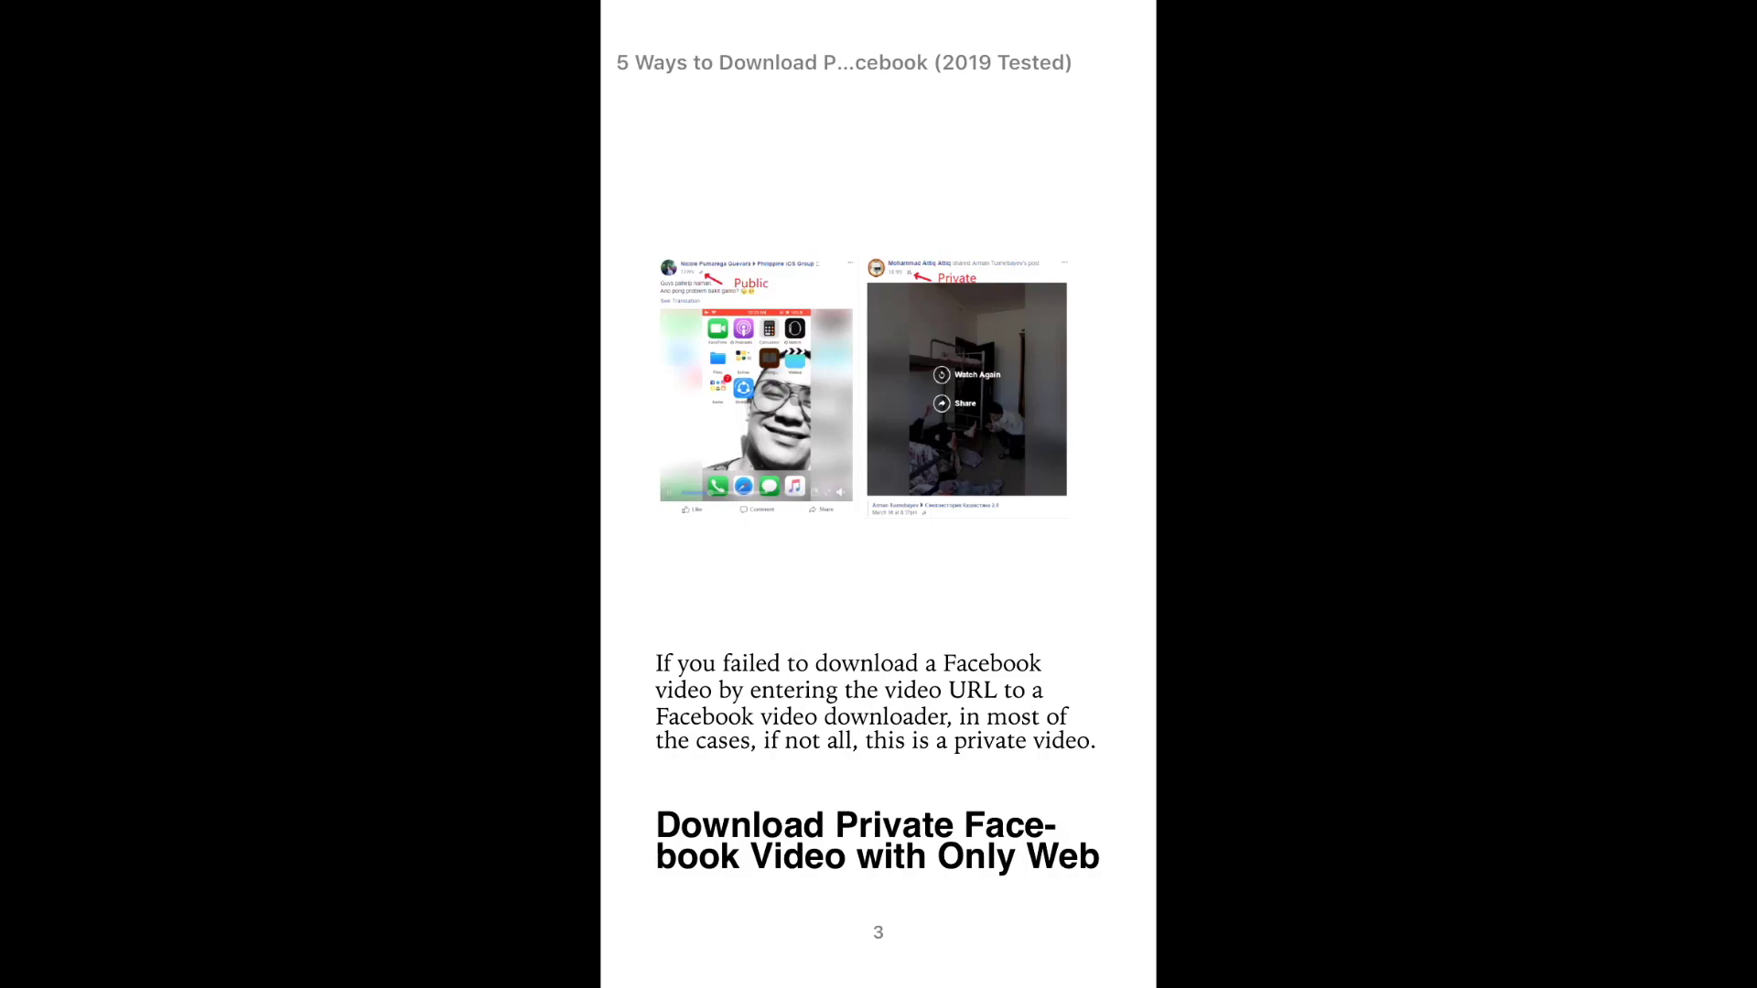